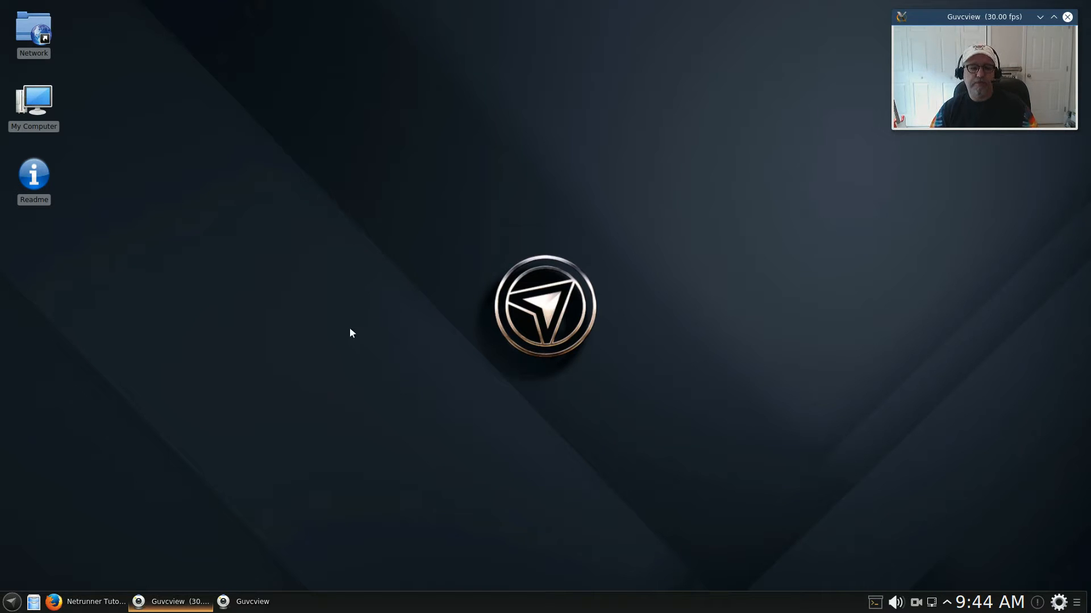
Browse the available wallpaper images in the desktop's Folder View Settings, and close the settings keeping the current wallpaper
{"action": "right_click", "coordinate": [375, 292]}
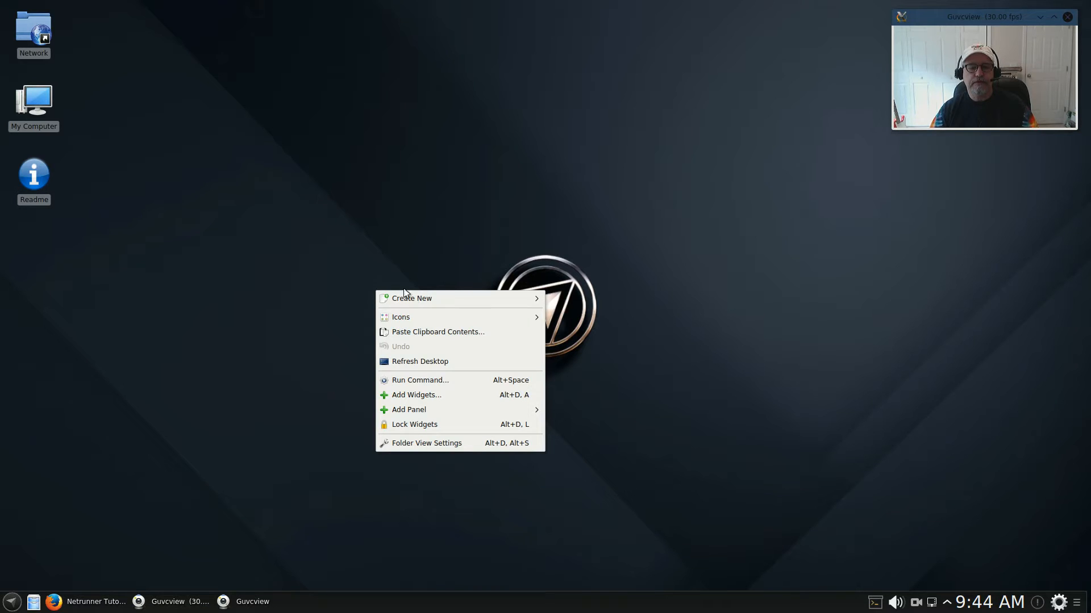
{"action": "left_click", "coordinate": [464, 446]}
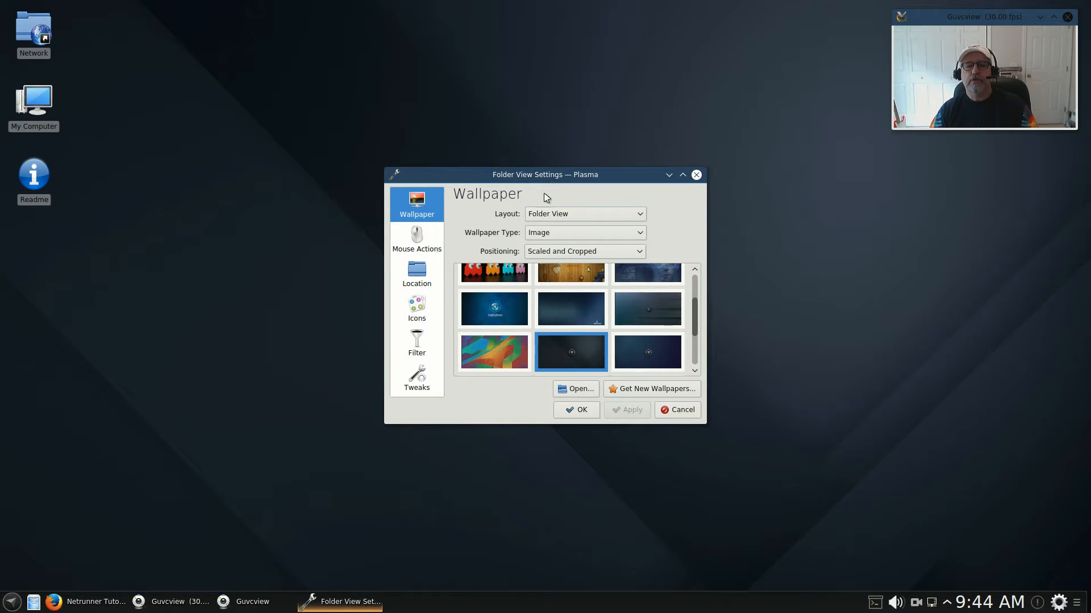
{"action": "scroll", "coordinate": [527, 325], "scroll_direction": "up", "scroll_amount": 2}
{"action": "scroll", "coordinate": [528, 325], "scroll_direction": "down", "scroll_amount": 5}
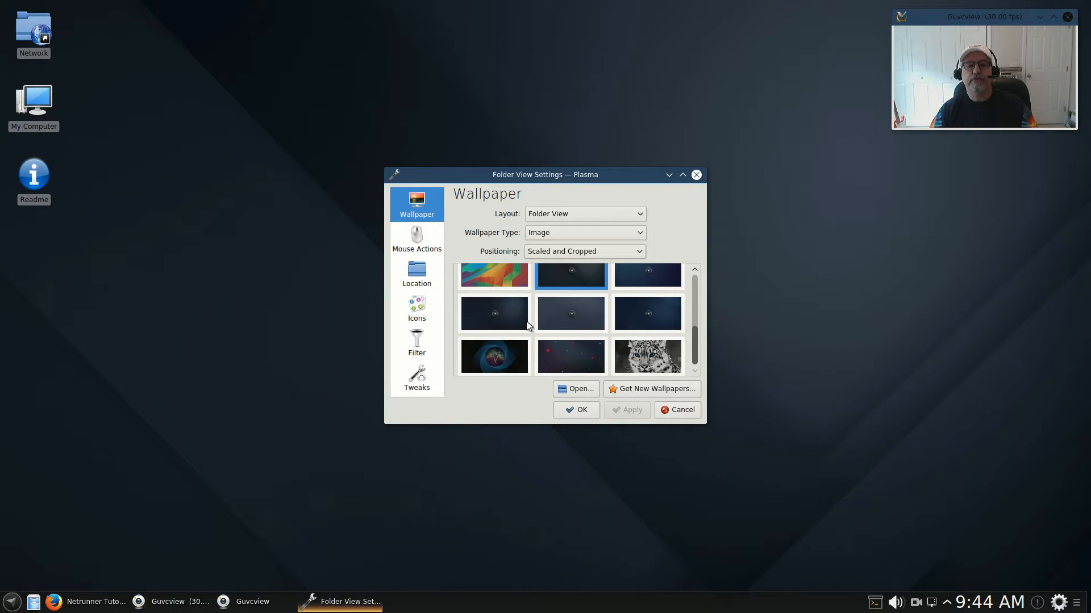
{"action": "scroll", "coordinate": [527, 325], "scroll_direction": "up", "scroll_amount": 3}
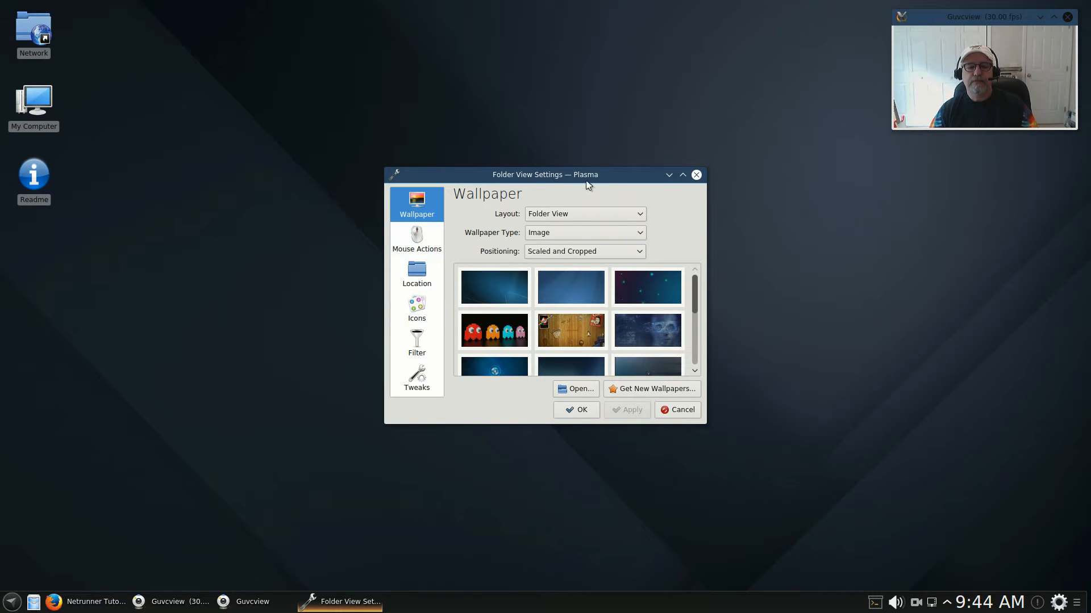
{"action": "left_click", "coordinate": [579, 410]}
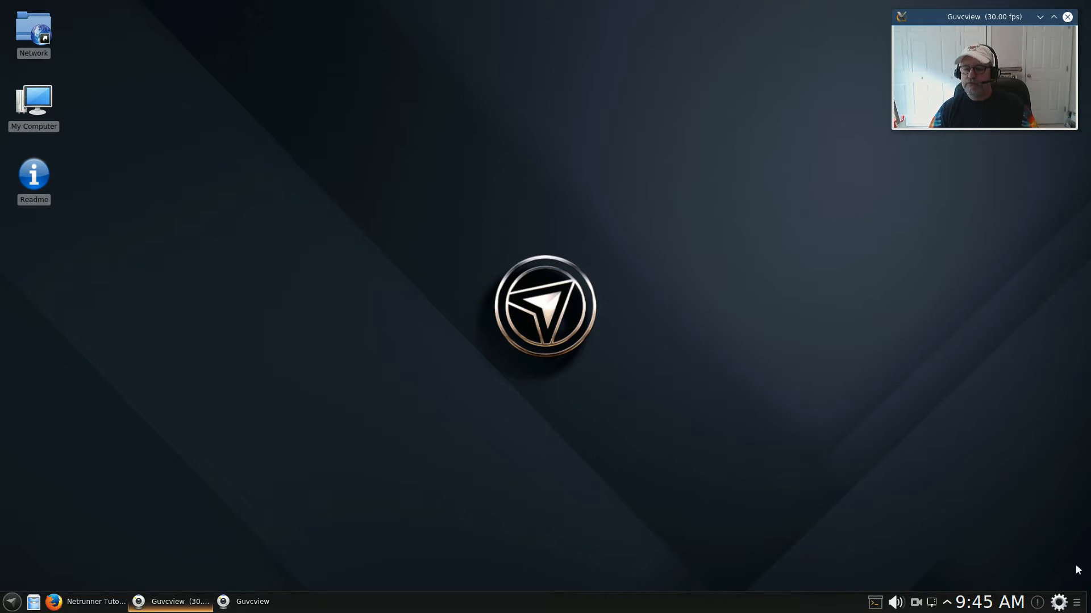
Slightly reduce the height of the desktop panel and leave panel editing
{"action": "left_click", "coordinate": [1077, 603]}
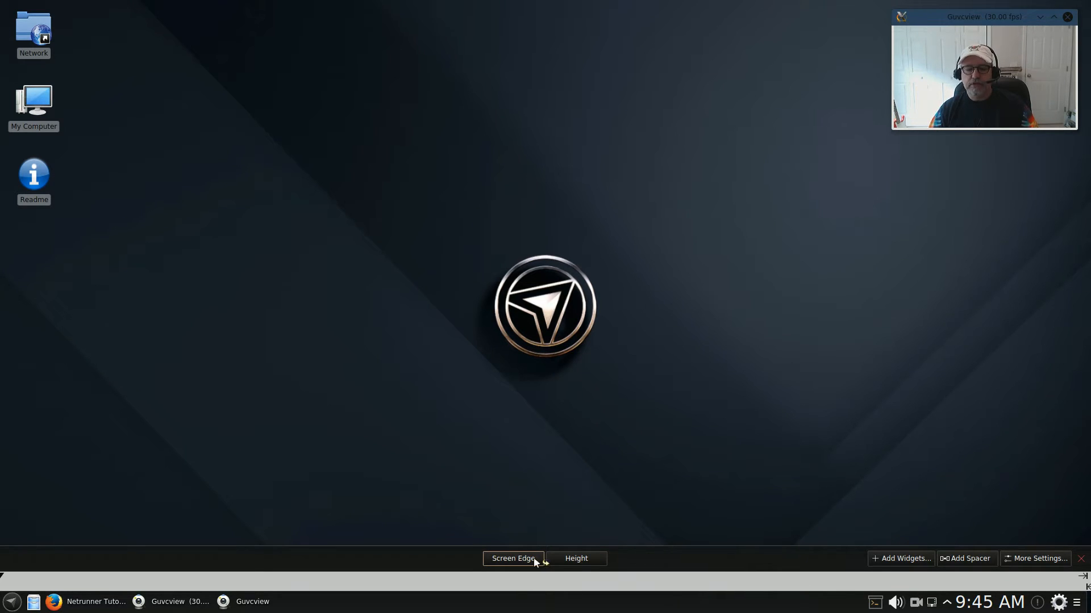
{"action": "mouse_move", "coordinate": [574, 558]}
{"action": "left_mouse_down"}
{"action": "mouse_move", "coordinate": [572, 509]}
{"action": "mouse_move", "coordinate": [566, 565]}
{"action": "left_mouse_up"}
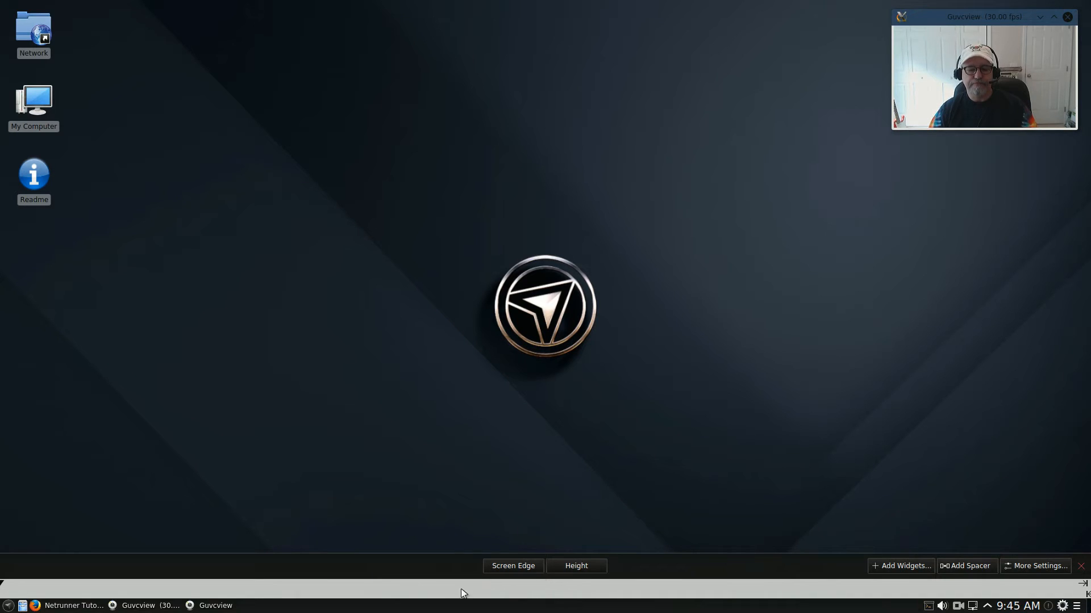
{"action": "mouse_move", "coordinate": [468, 604]}
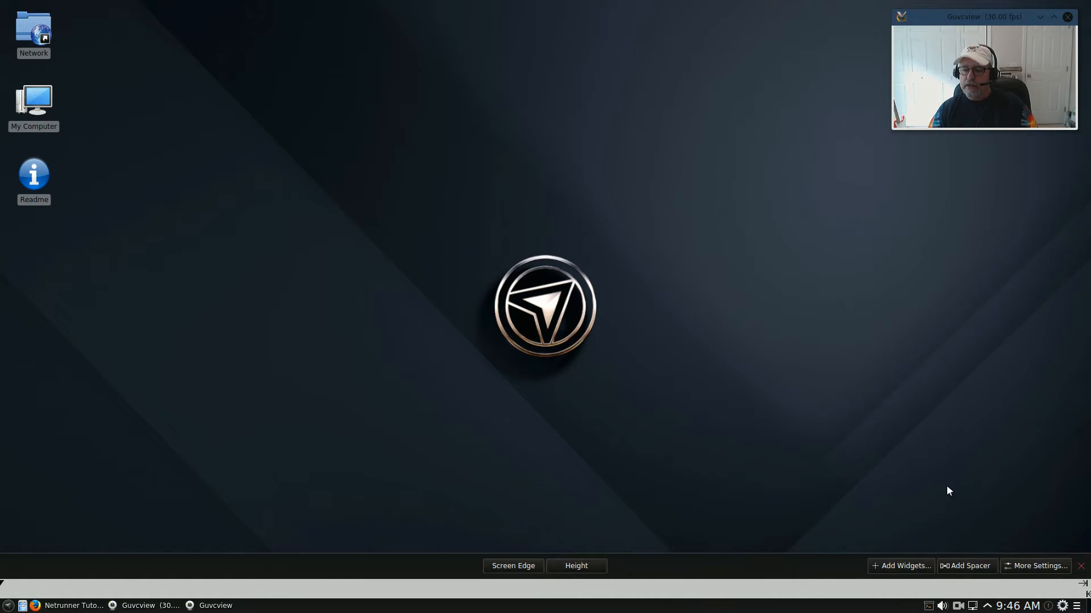
{"action": "left_click", "coordinate": [1081, 566]}
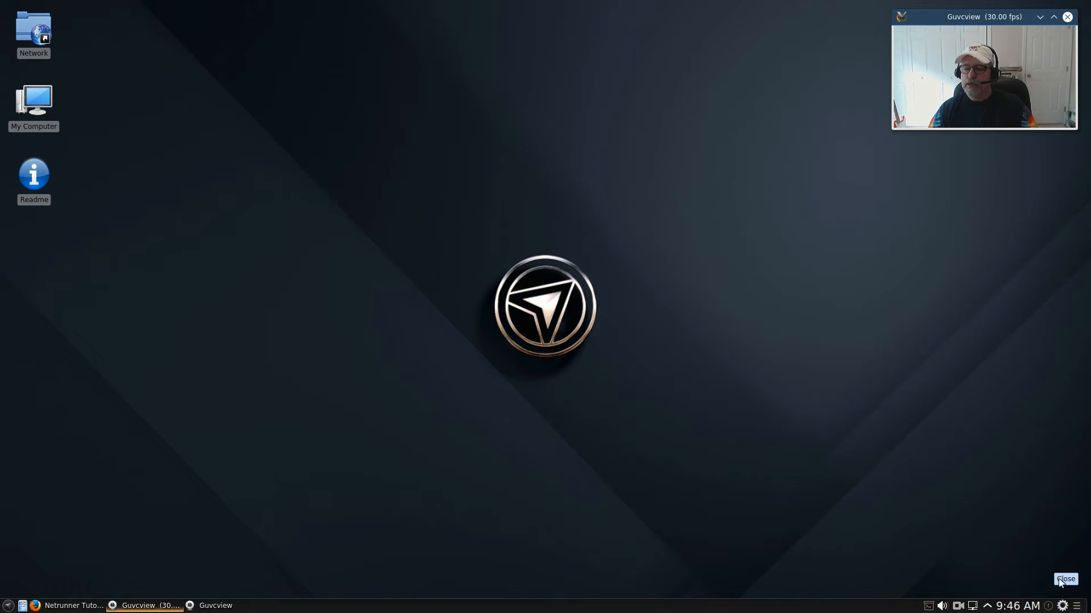
{"action": "left_click", "coordinate": [1062, 606]}
{"action": "right_click", "coordinate": [1062, 605]}
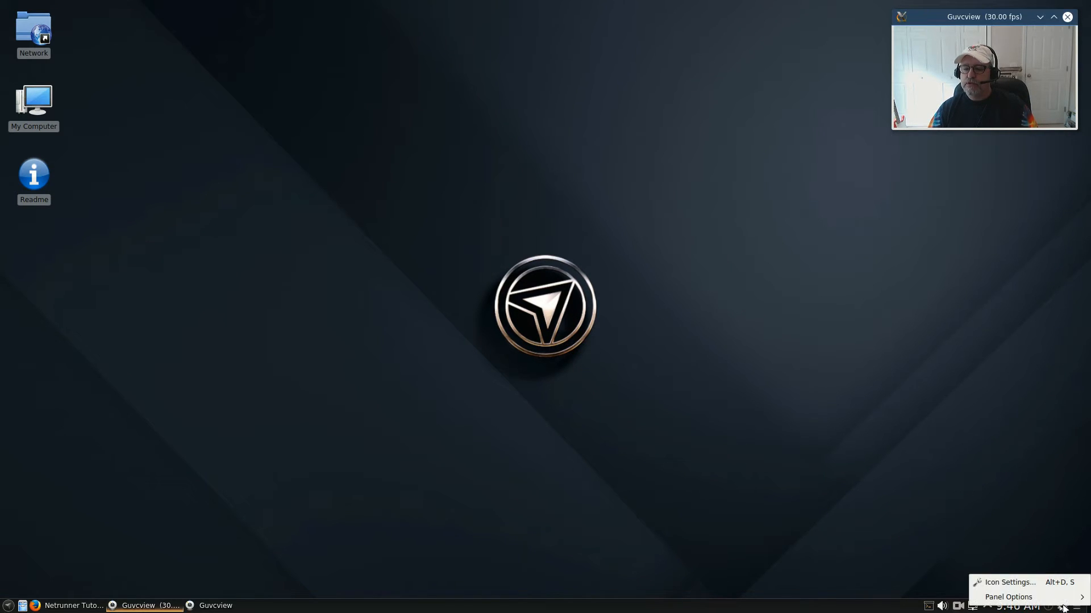
{"action": "mouse_move", "coordinate": [1048, 598]}
{"action": "left_click", "coordinate": [1047, 520]}
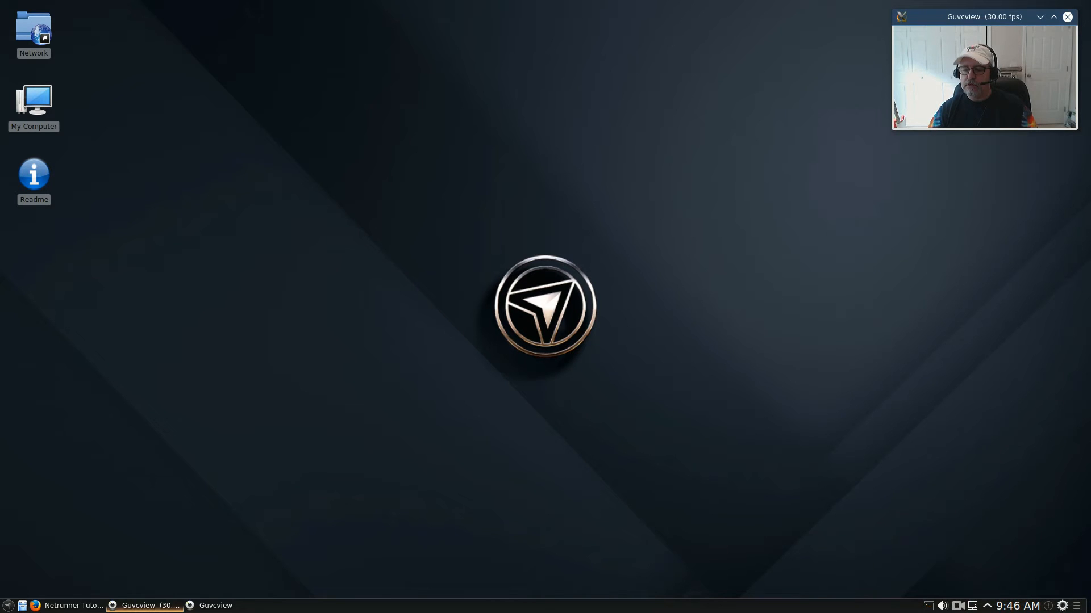
Check the notifications list and the clock's month calendar, and dismiss the calendar
{"action": "left_click", "coordinate": [1048, 607]}
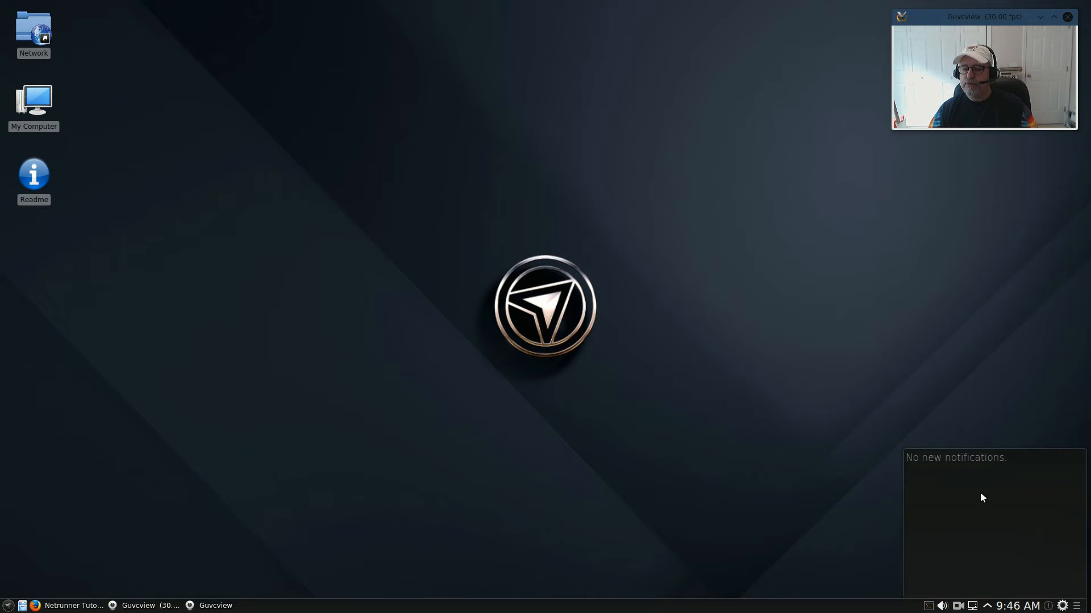
{"action": "left_click", "coordinate": [1026, 607]}
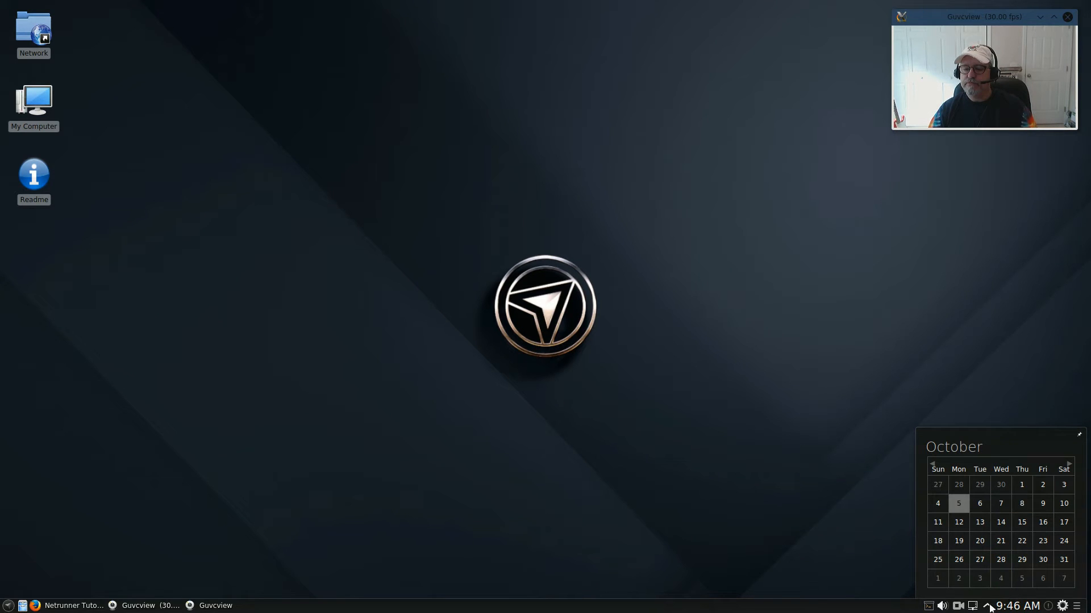
{"action": "left_click", "coordinate": [846, 544]}
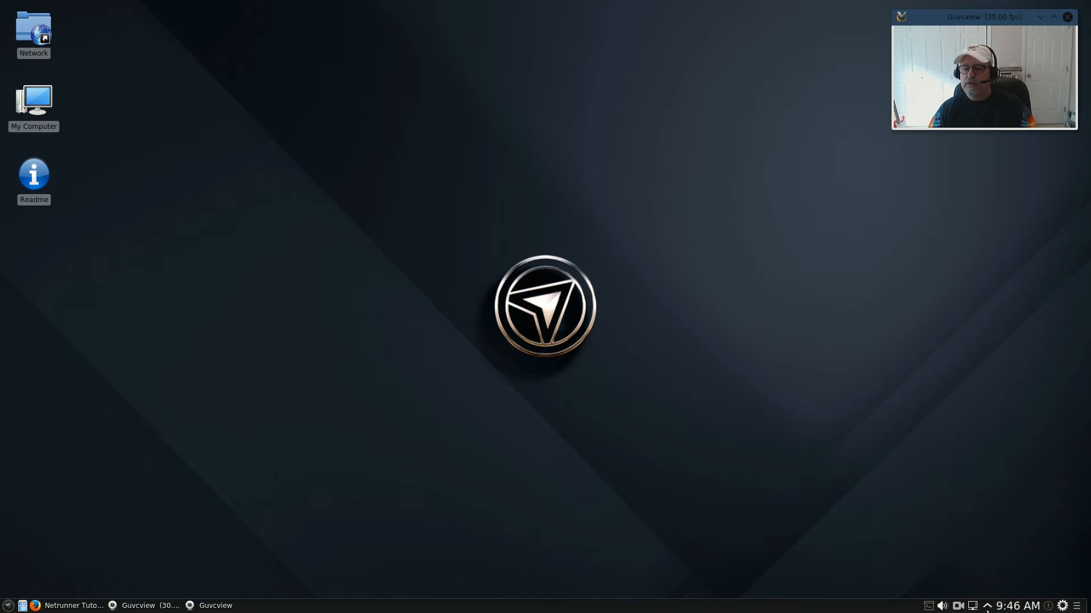
Check the Updates entry in the system tray's Status & Notifications and dismiss the popup
{"action": "left_click", "coordinate": [986, 607]}
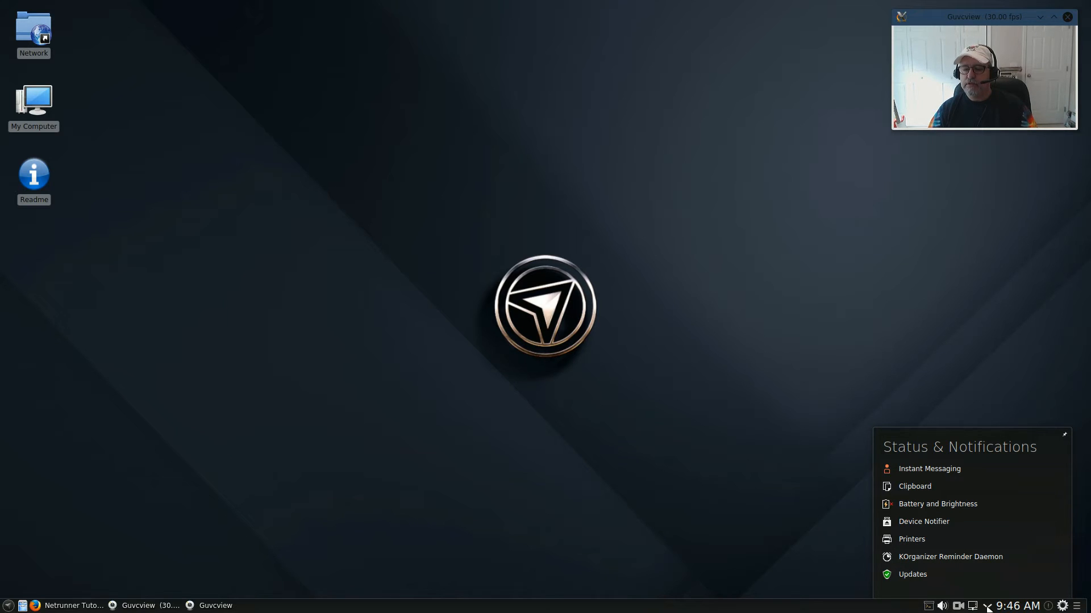
{"action": "left_click", "coordinate": [909, 574]}
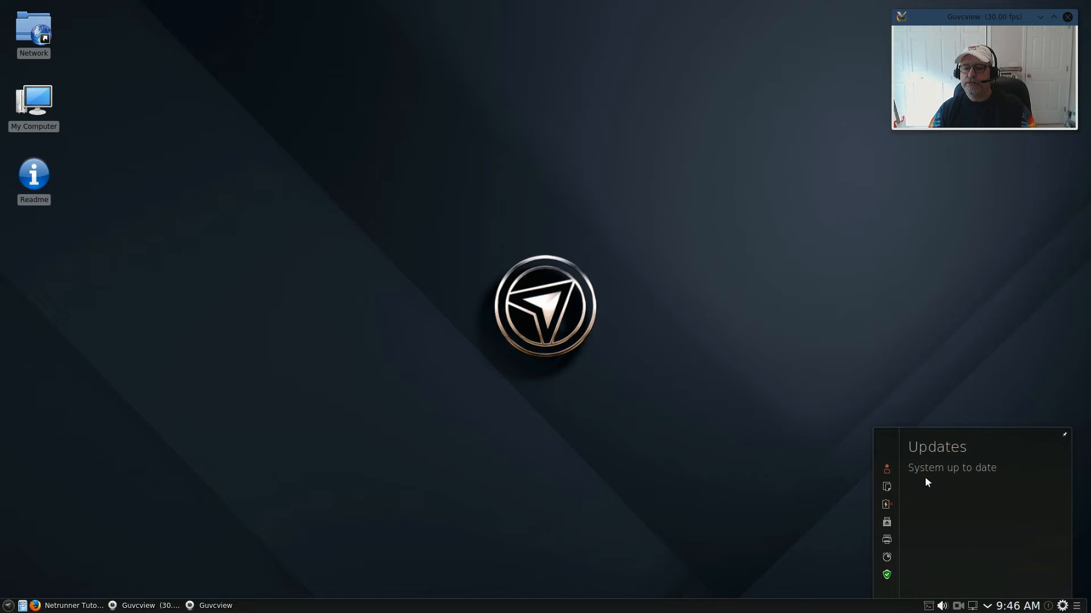
{"action": "left_click", "coordinate": [887, 574]}
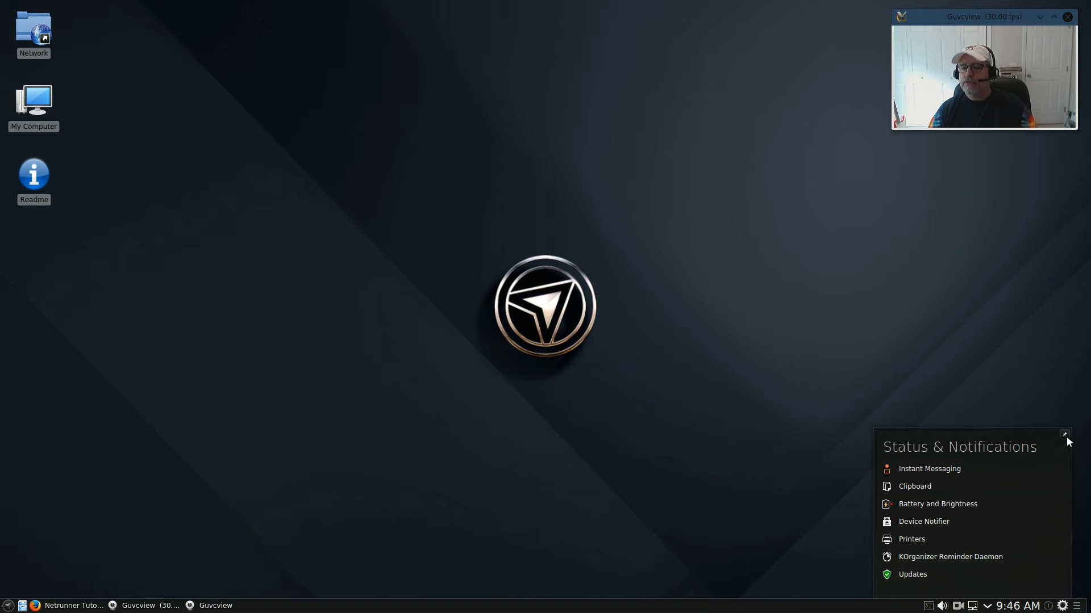
{"action": "left_click", "coordinate": [1018, 394]}
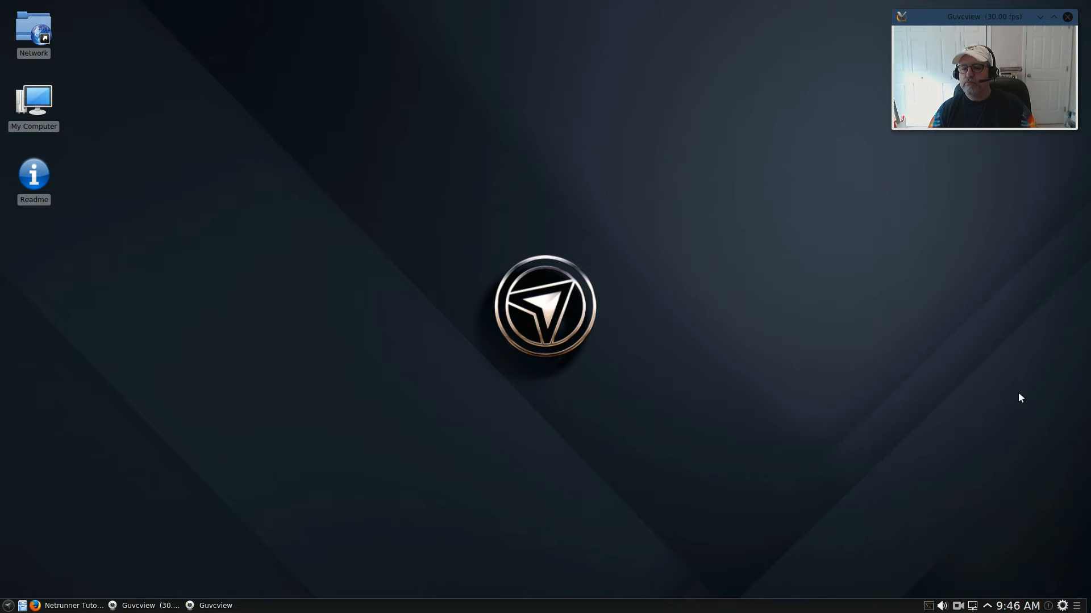
Review the active and available network connections and dismiss the Networks popup
{"action": "left_click", "coordinate": [972, 607]}
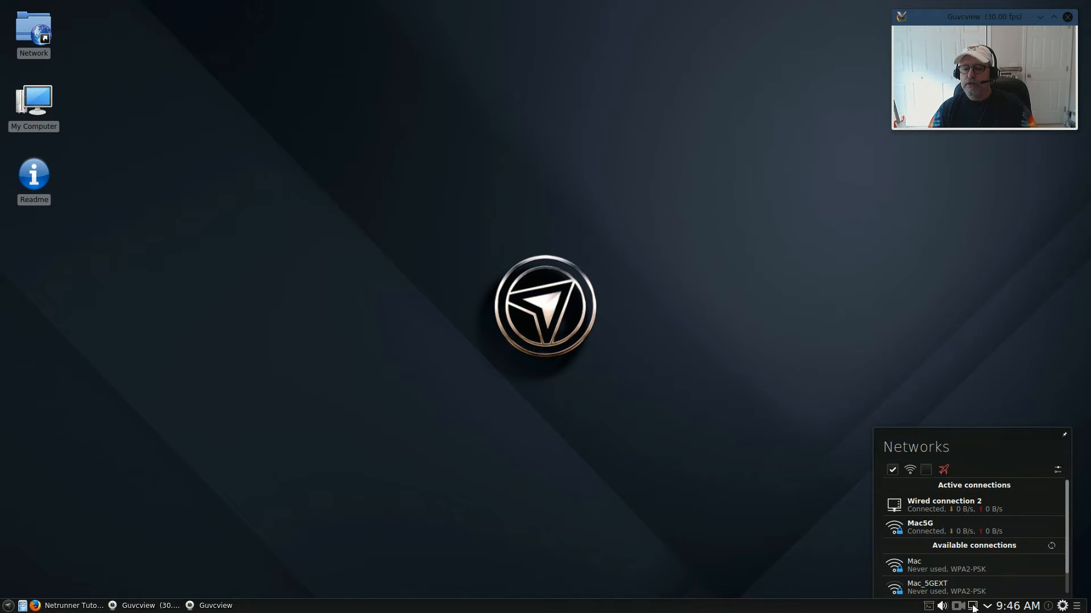
{"action": "mouse_move", "coordinate": [949, 518]}
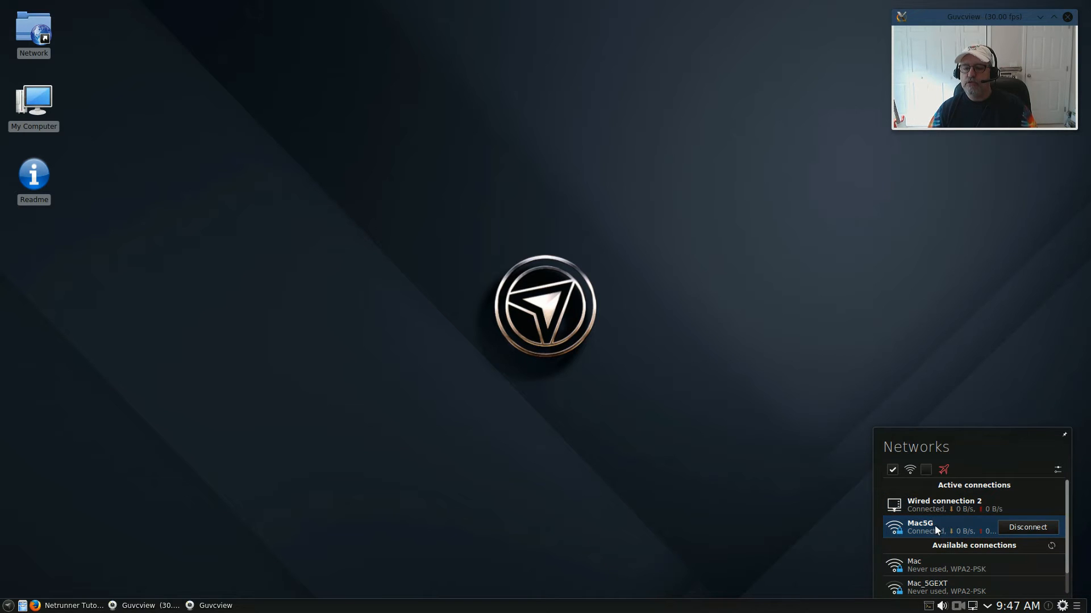
{"action": "scroll", "coordinate": [952, 542], "scroll_direction": "down", "scroll_amount": 1}
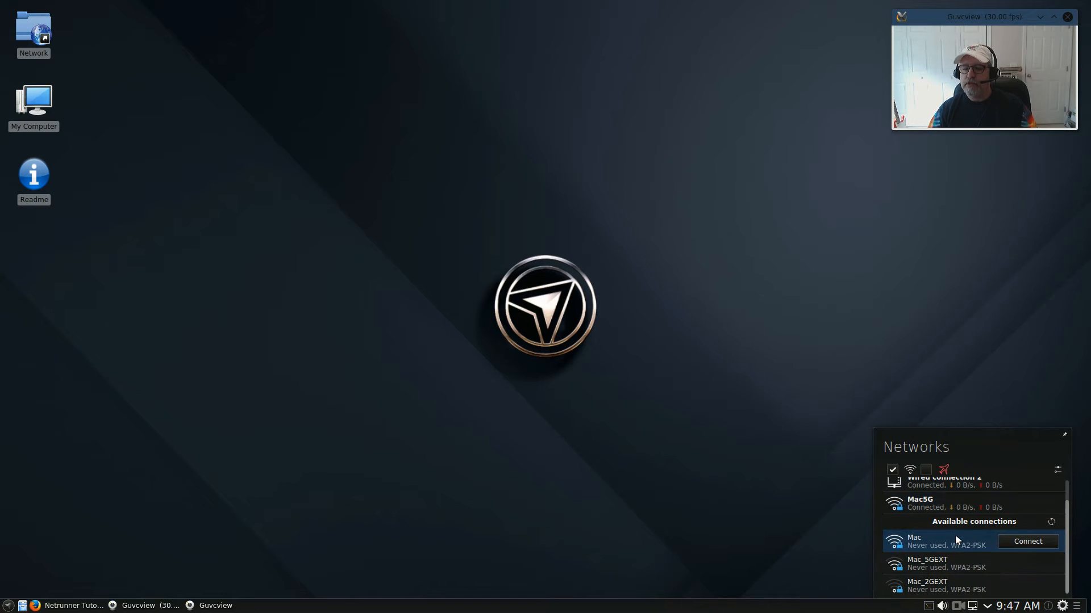
{"action": "left_click", "coordinate": [815, 515]}
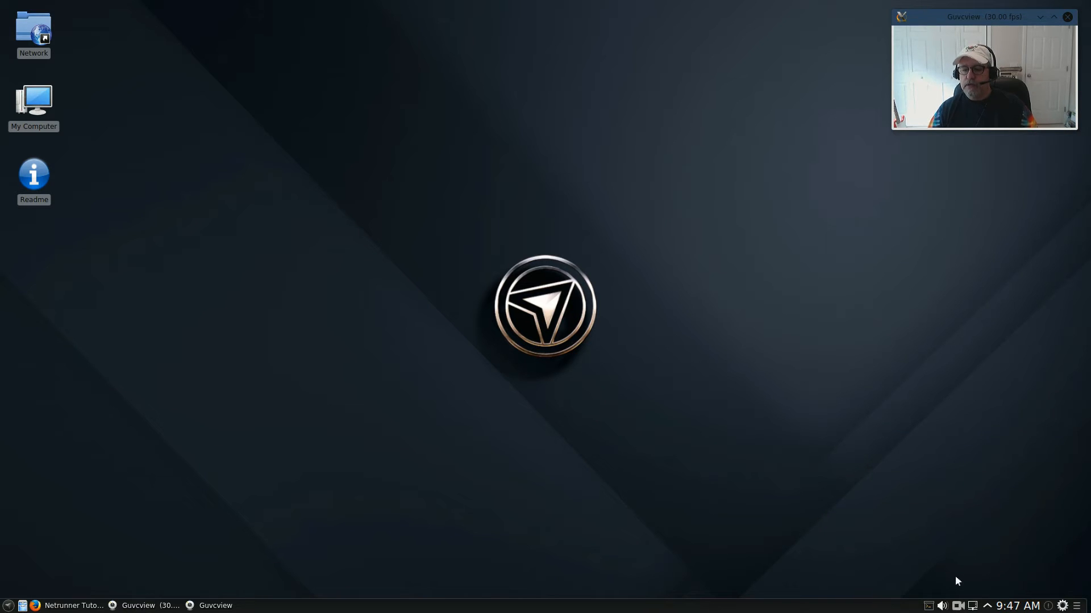
View the audio device volumes, and show and hide the drop-down terminal
{"action": "left_click", "coordinate": [942, 607]}
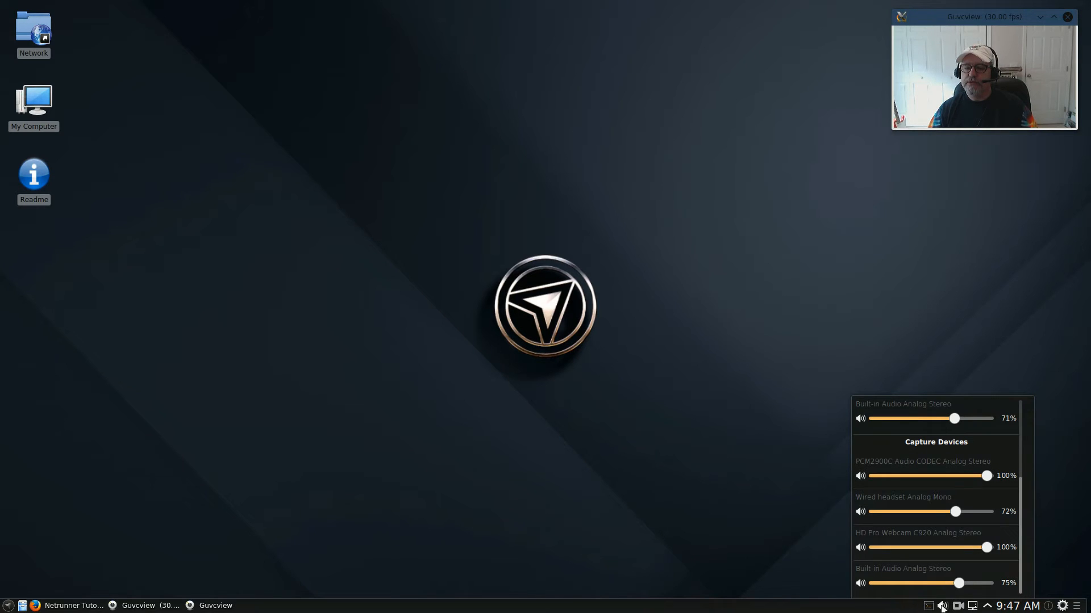
{"action": "left_click", "coordinate": [762, 531]}
{"action": "left_click", "coordinate": [928, 607]}
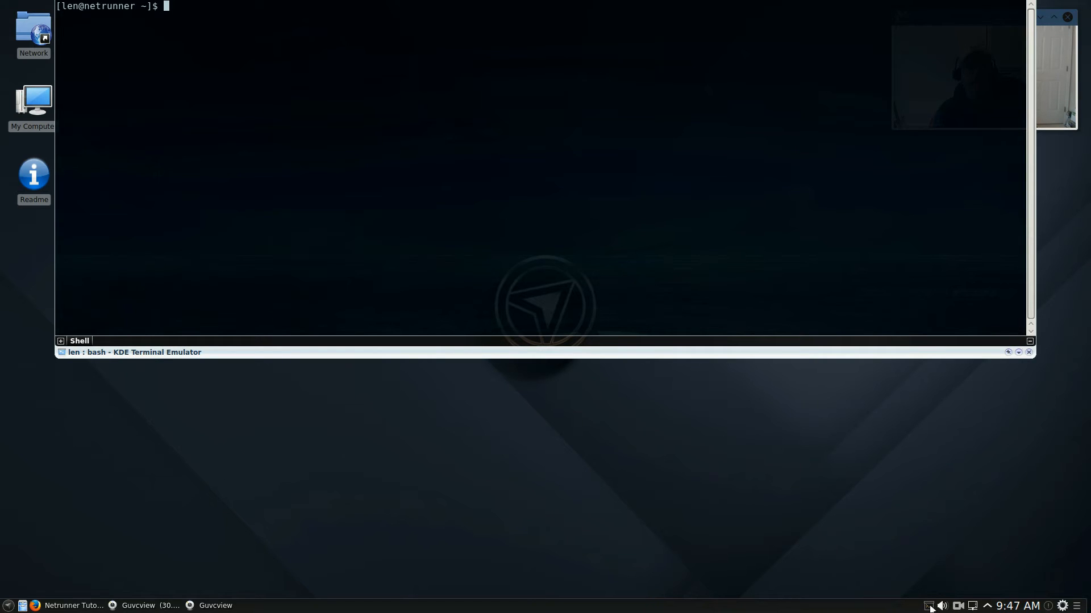
{"action": "left_click", "coordinate": [929, 606]}
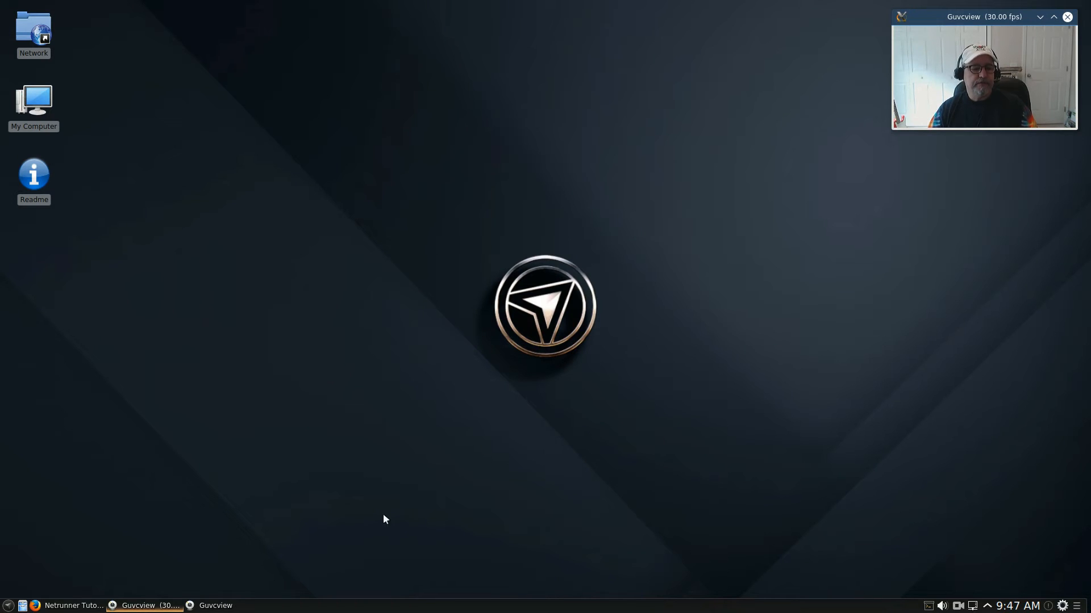
Look through the application launcher's categories, view the Kernel module in System Settings, and close it
{"action": "left_click", "coordinate": [9, 607]}
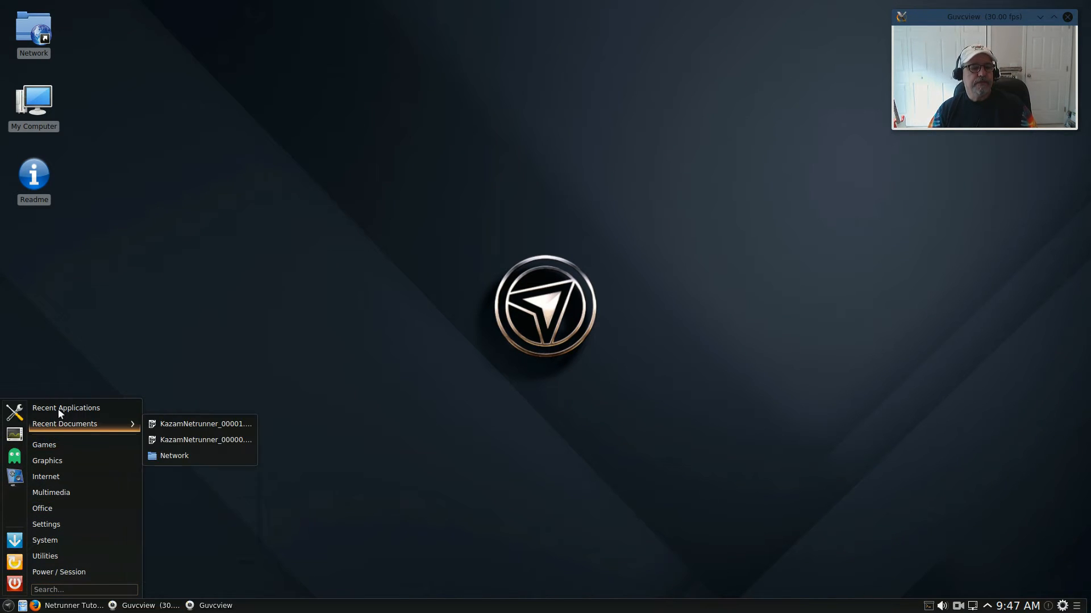
{"action": "mouse_move", "coordinate": [57, 423]}
{"action": "mouse_move", "coordinate": [51, 447]}
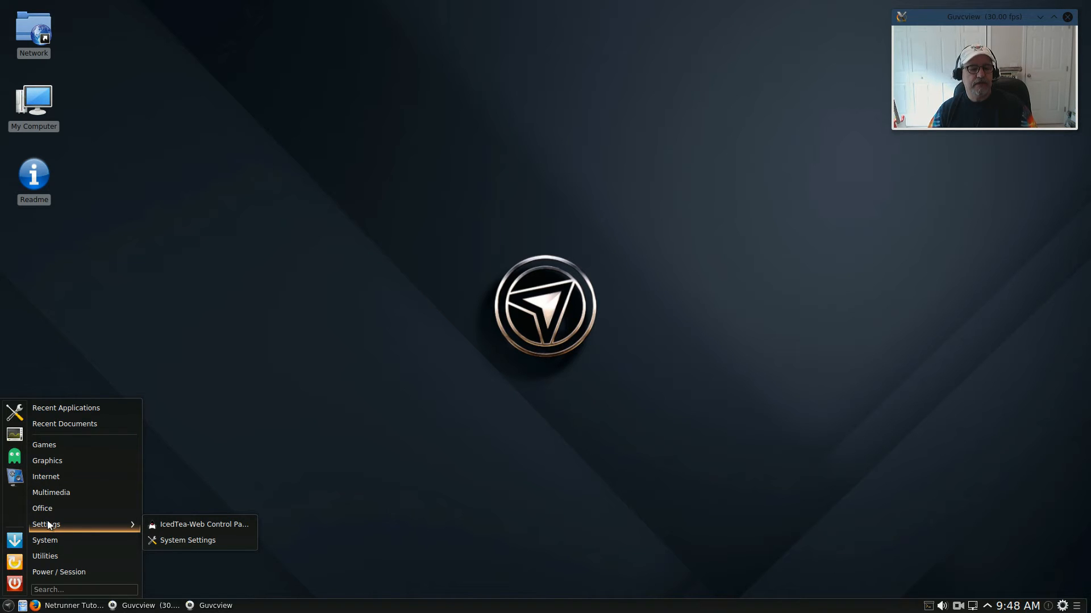
{"action": "left_click", "coordinate": [194, 543]}
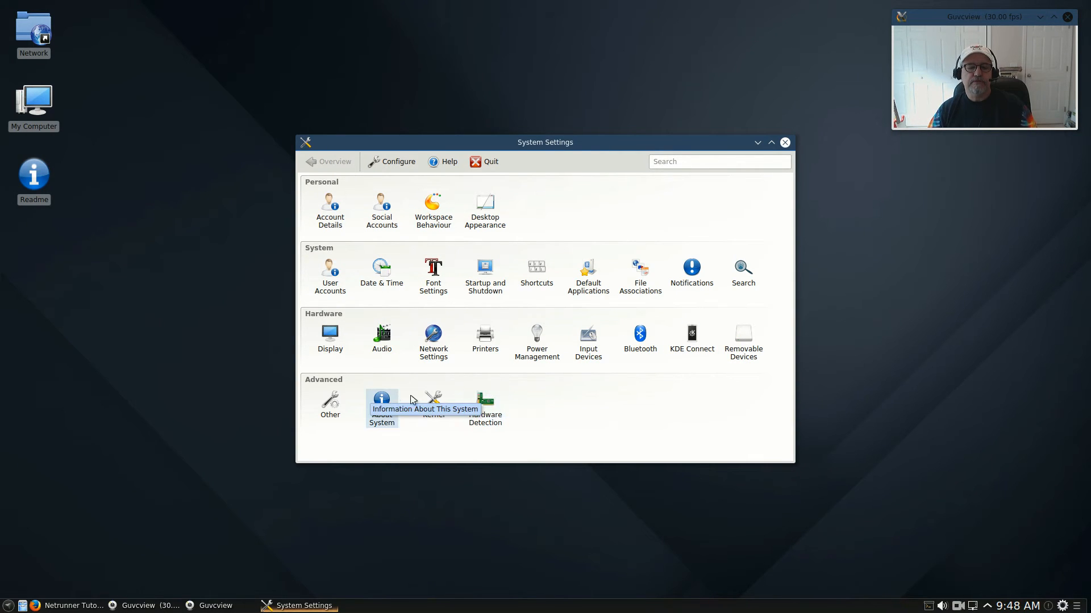
{"action": "left_click", "coordinate": [431, 402]}
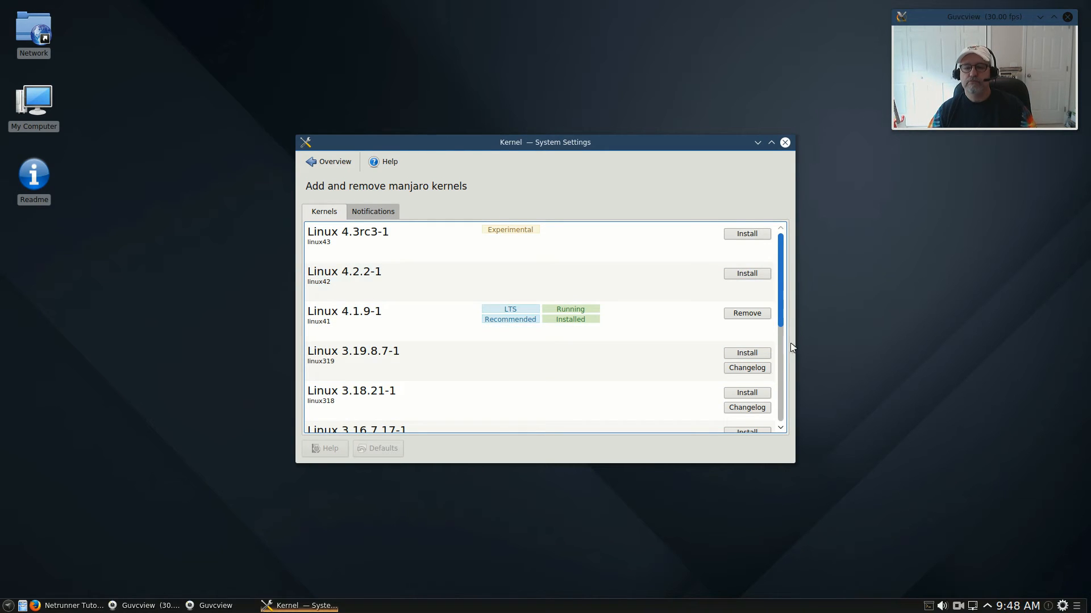
{"action": "left_click", "coordinate": [784, 143]}
Reopen System Settings to review the overview of its modules, and close it
{"action": "left_click", "coordinate": [8, 605]}
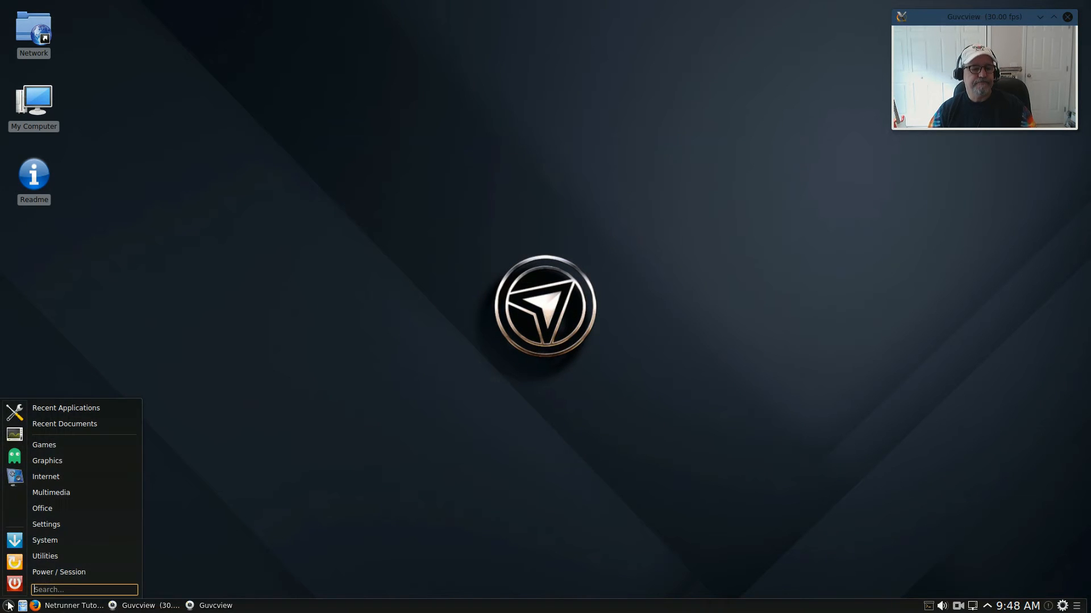
{"action": "mouse_move", "coordinate": [49, 525]}
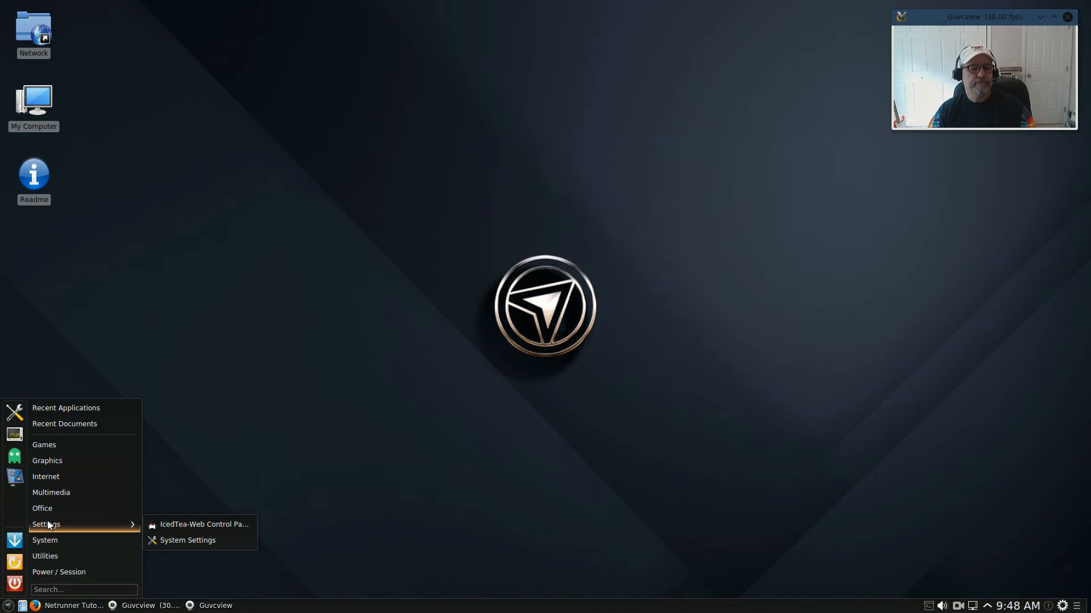
{"action": "left_click", "coordinate": [175, 540]}
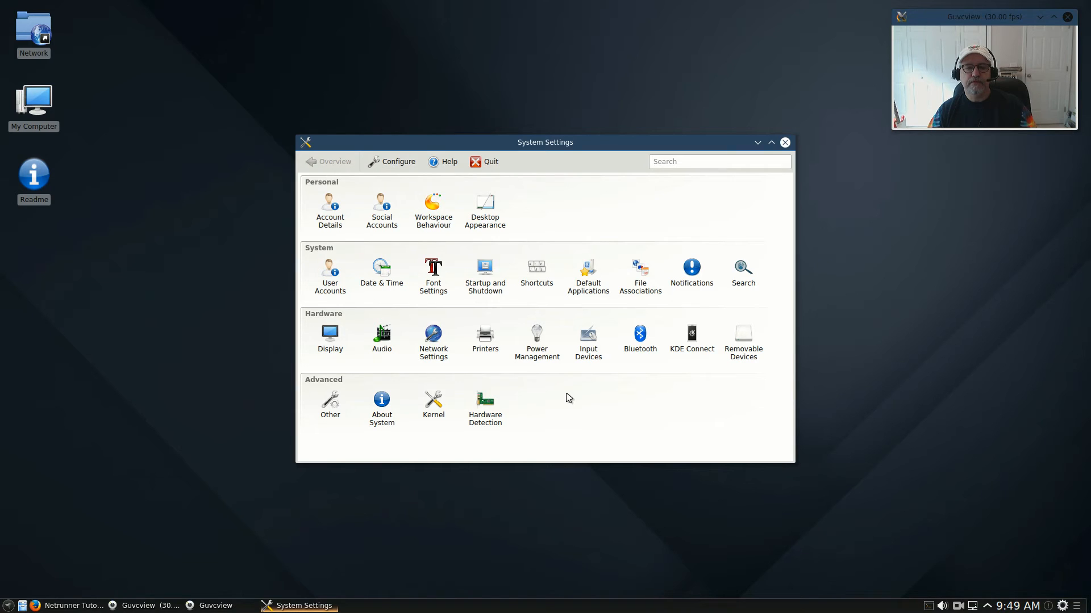
{"action": "left_click", "coordinate": [784, 143]}
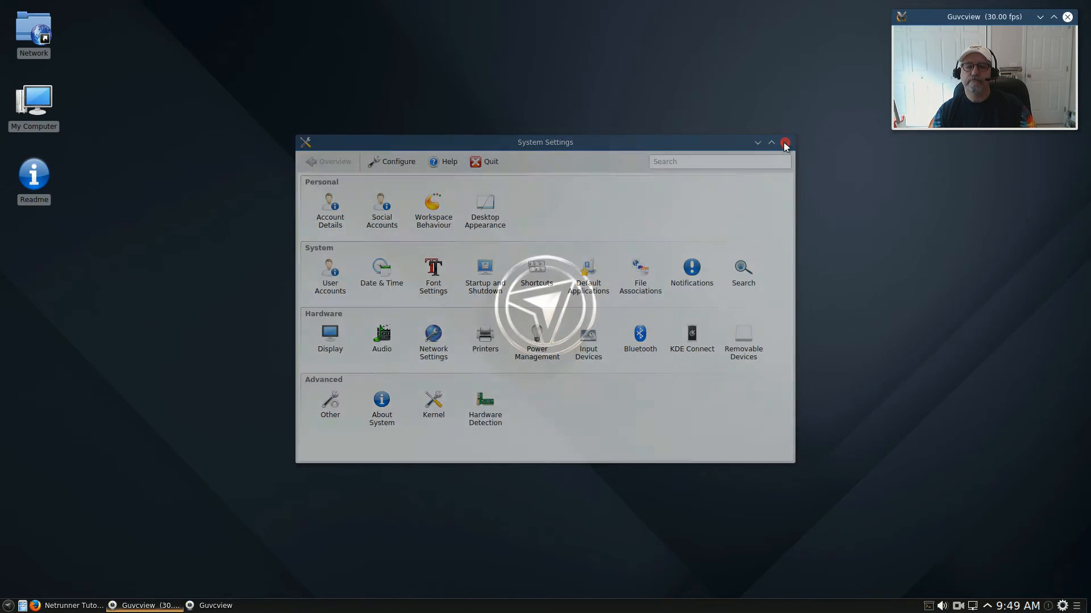
Launch Muon Discover from the application launcher's System category and enlarge its window to show more software categories
{"action": "left_click", "coordinate": [8, 605]}
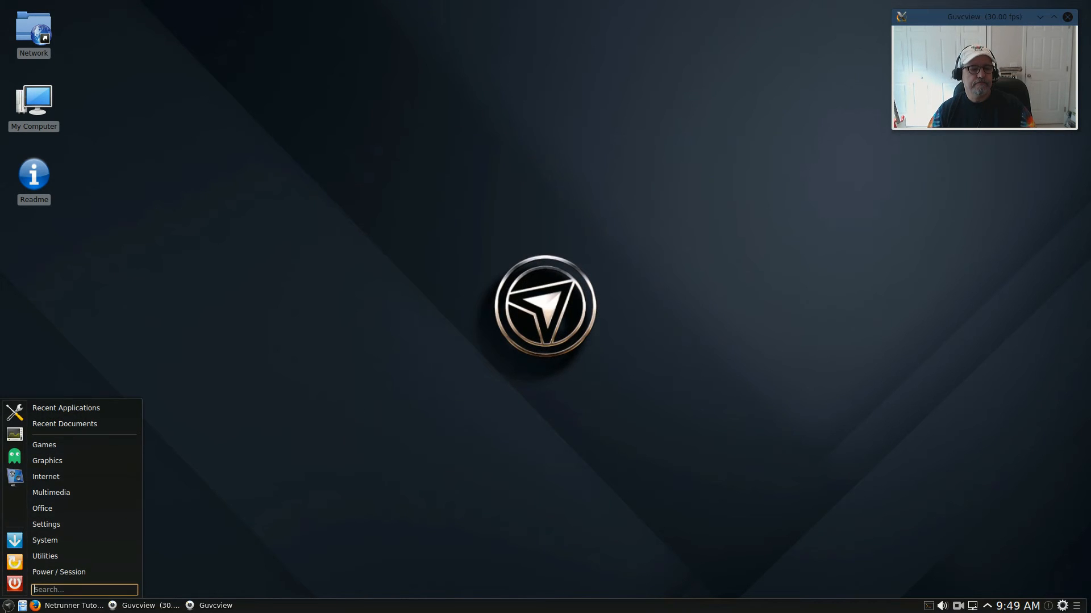
{"action": "mouse_move", "coordinate": [48, 544]}
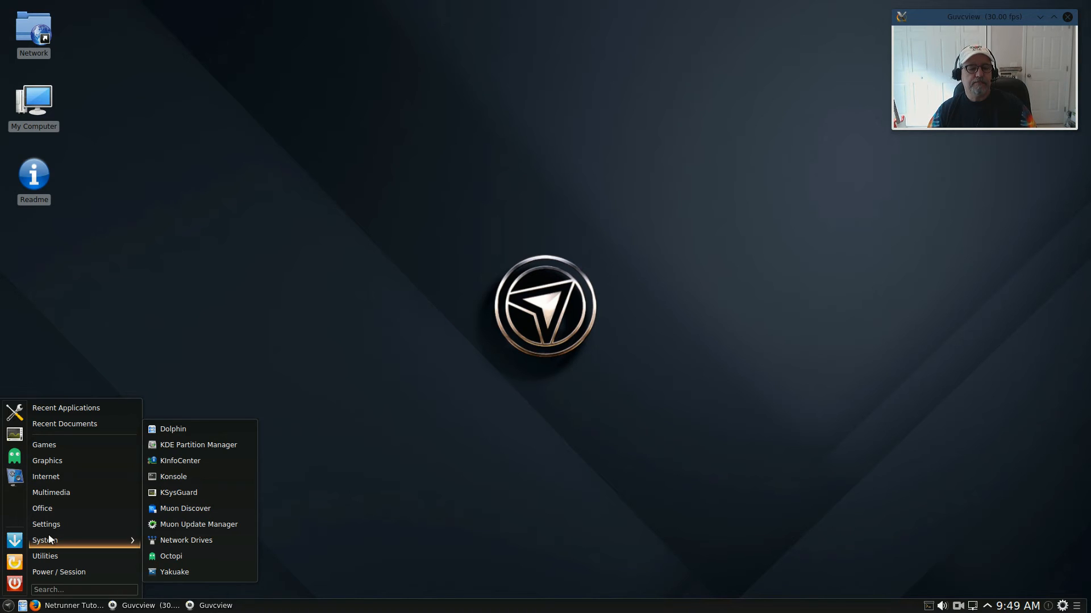
{"action": "left_click", "coordinate": [181, 508]}
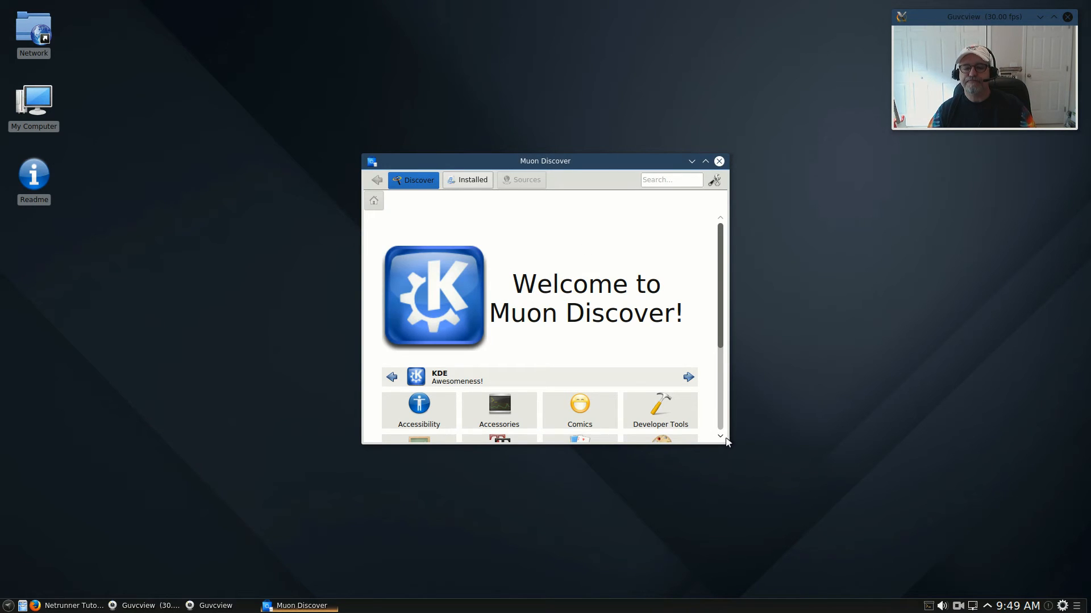
{"action": "left_click_drag", "start_coordinate": [726, 440], "coordinate": [885, 532]}
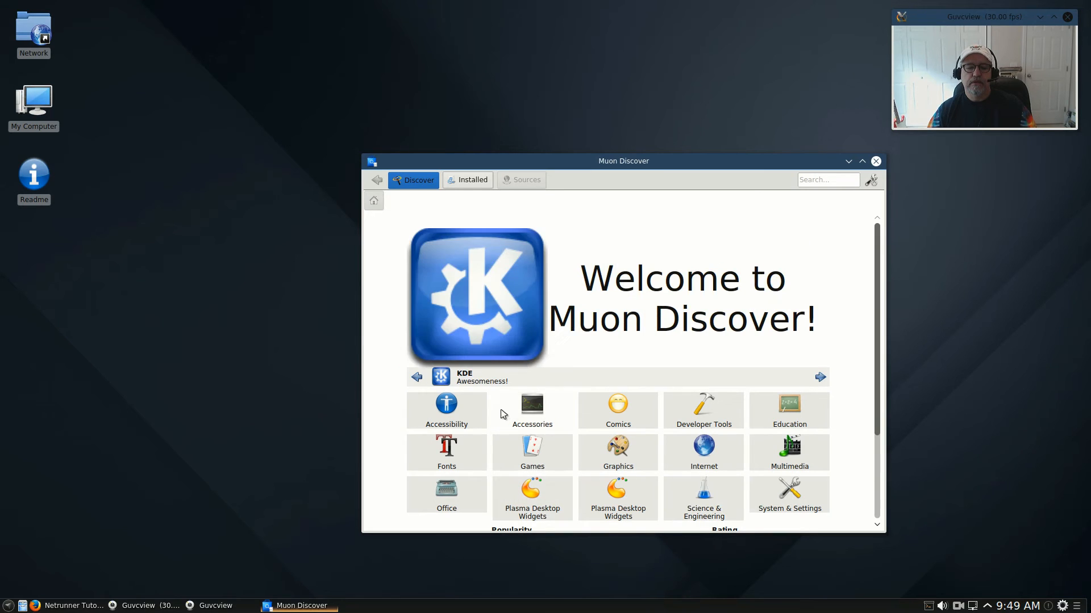
Browse the Photography applications within the Graphics category, with the Muon Discover window moved higher on the desktop
{"action": "left_click", "coordinate": [606, 454]}
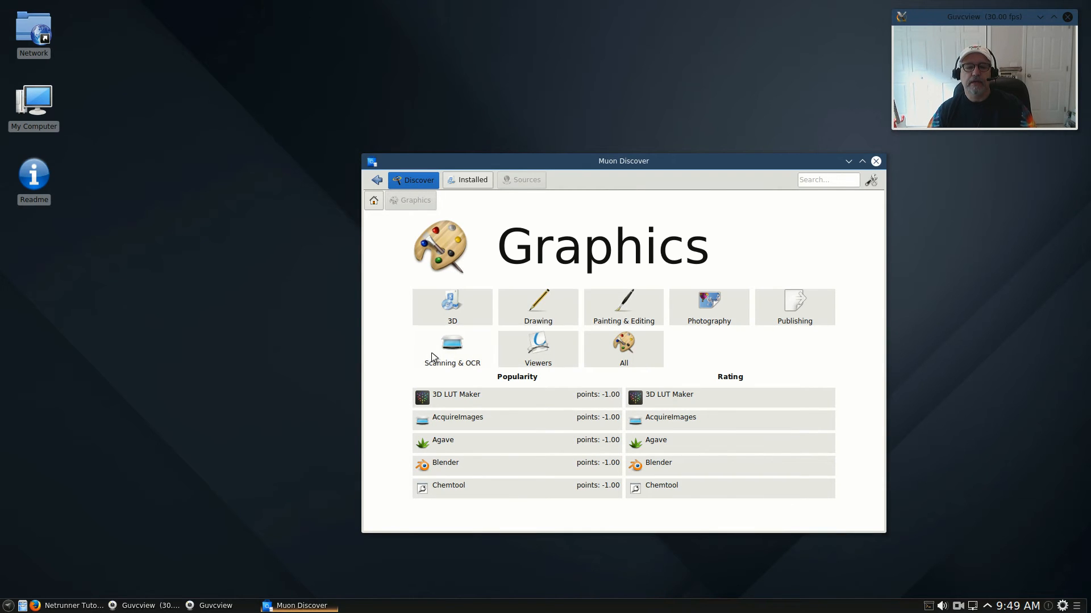
{"action": "left_click", "coordinate": [713, 309]}
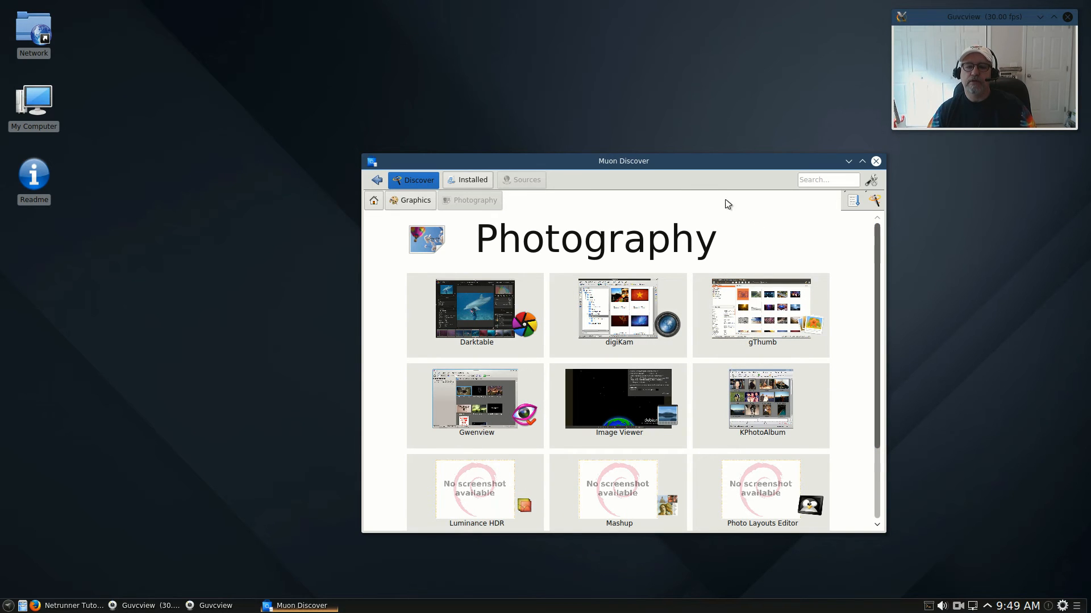
{"action": "left_click_drag", "start_coordinate": [684, 170], "coordinate": [592, 48]}
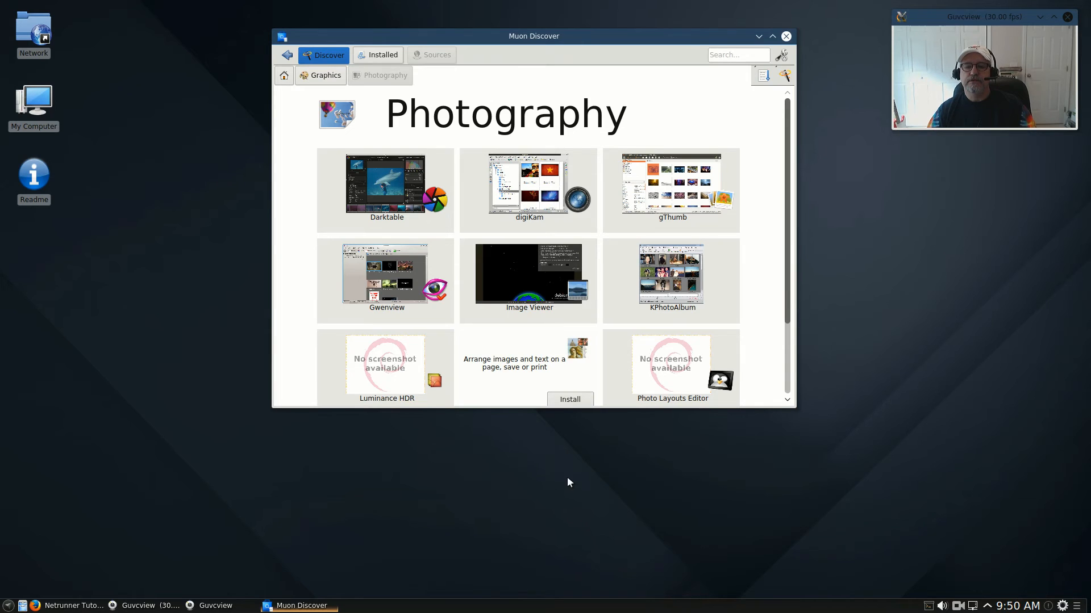
{"action": "scroll", "coordinate": [793, 355], "scroll_direction": "down", "scroll_amount": 3}
{"action": "scroll", "coordinate": [792, 358], "scroll_direction": "down", "scroll_amount": 1}
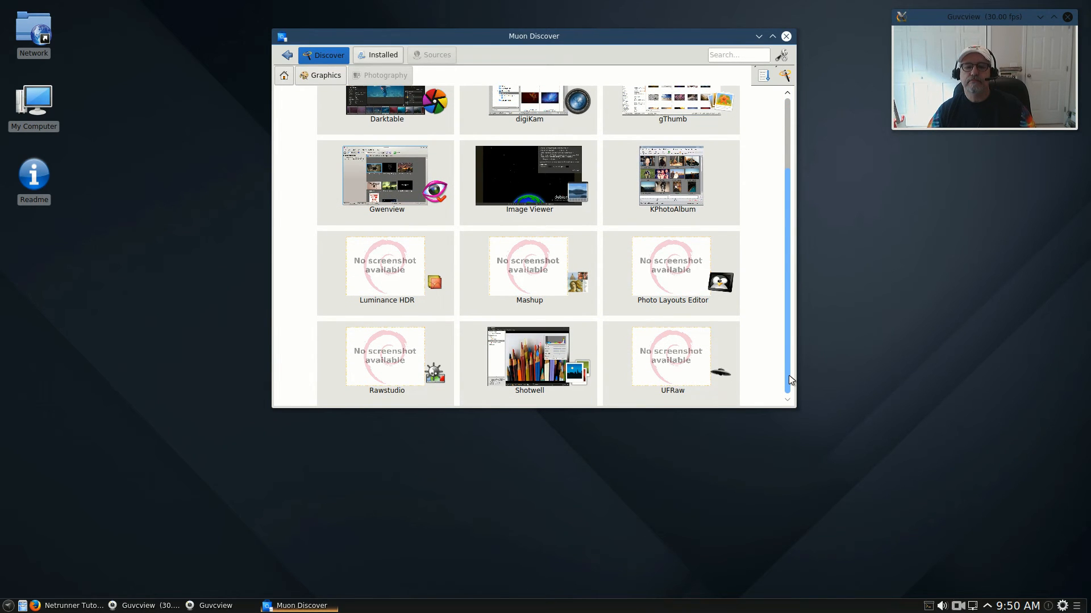
{"action": "scroll", "coordinate": [793, 341], "scroll_direction": "up", "scroll_amount": 4}
{"action": "scroll", "coordinate": [794, 292], "scroll_direction": "down", "scroll_amount": 2}
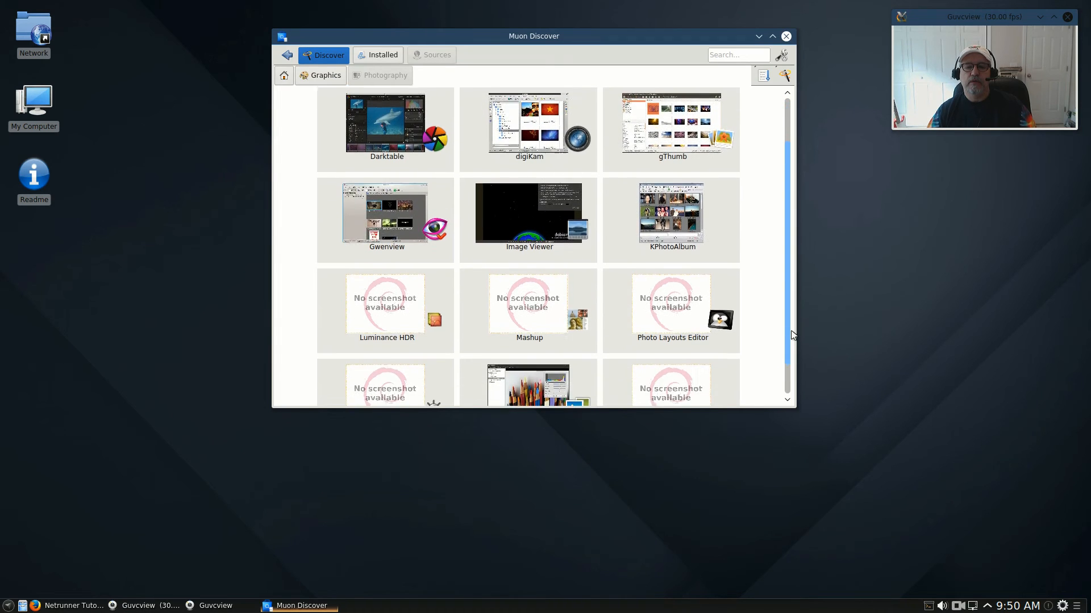
{"action": "scroll", "coordinate": [798, 260], "scroll_direction": "up", "scroll_amount": 2}
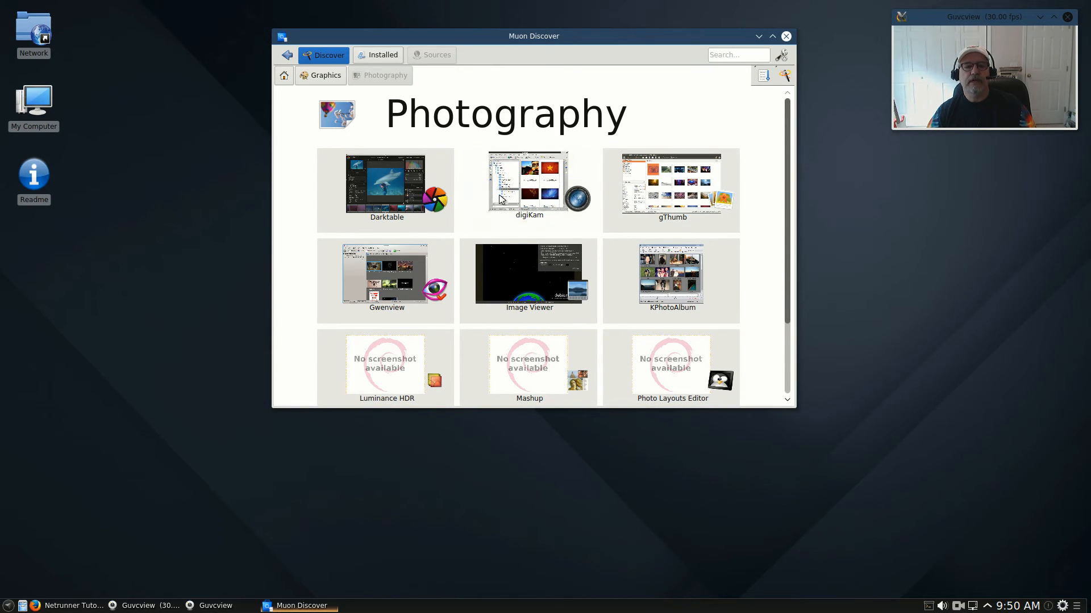
{"action": "mouse_move", "coordinate": [344, 222]}
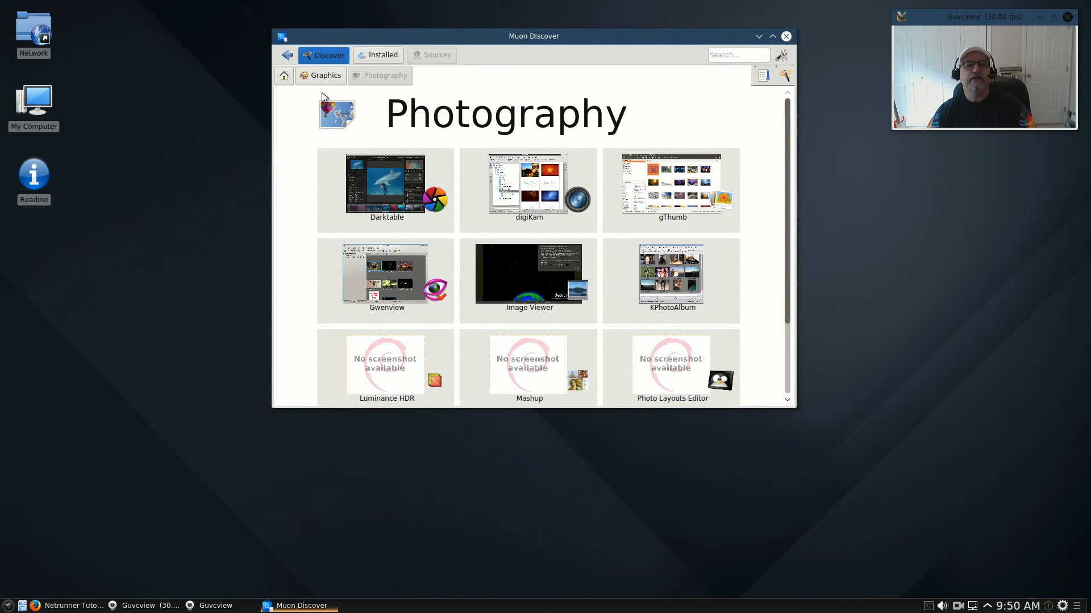
Look through the list of installed applications that can be removed, and close Muon Discover
{"action": "left_click", "coordinate": [379, 55]}
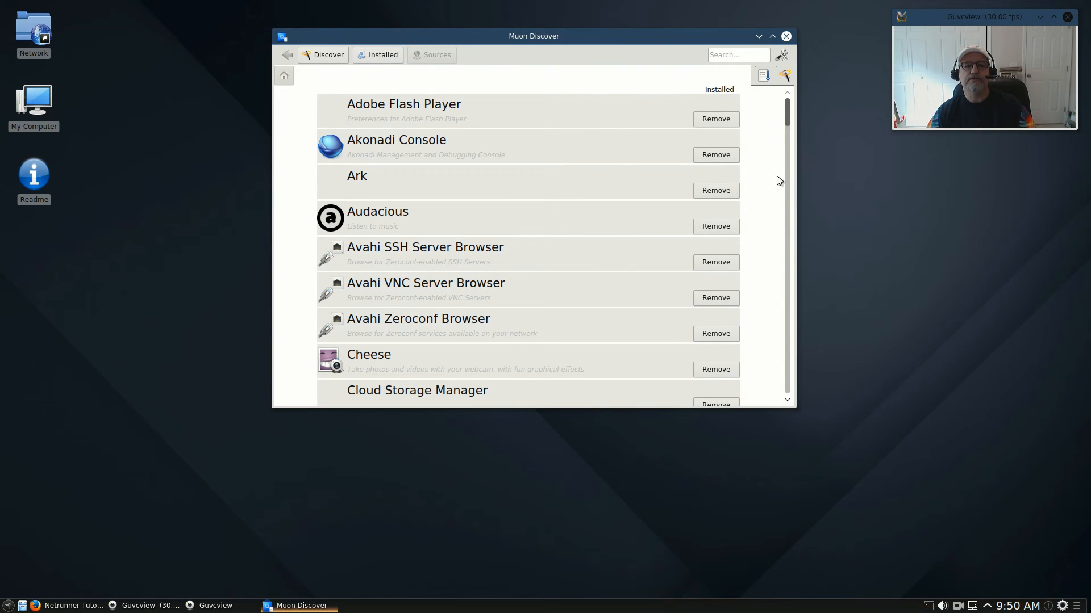
{"action": "left_click_drag", "start_coordinate": [785, 117], "coordinate": [785, 111]}
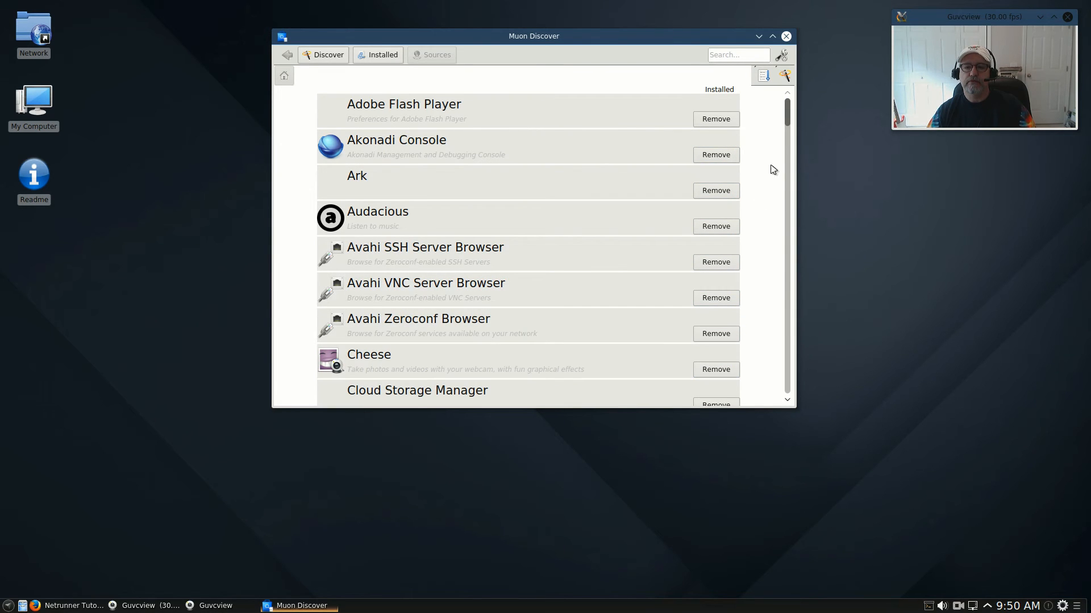
{"action": "left_click_drag", "start_coordinate": [786, 117], "coordinate": [791, 165]}
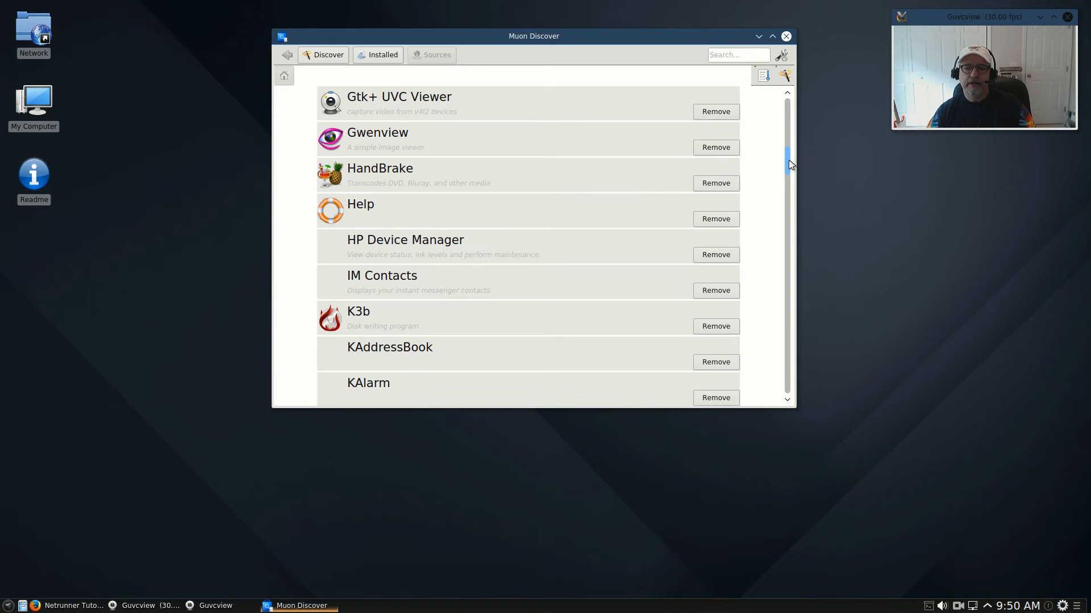
{"action": "left_click_drag", "start_coordinate": [791, 165], "coordinate": [794, 104]}
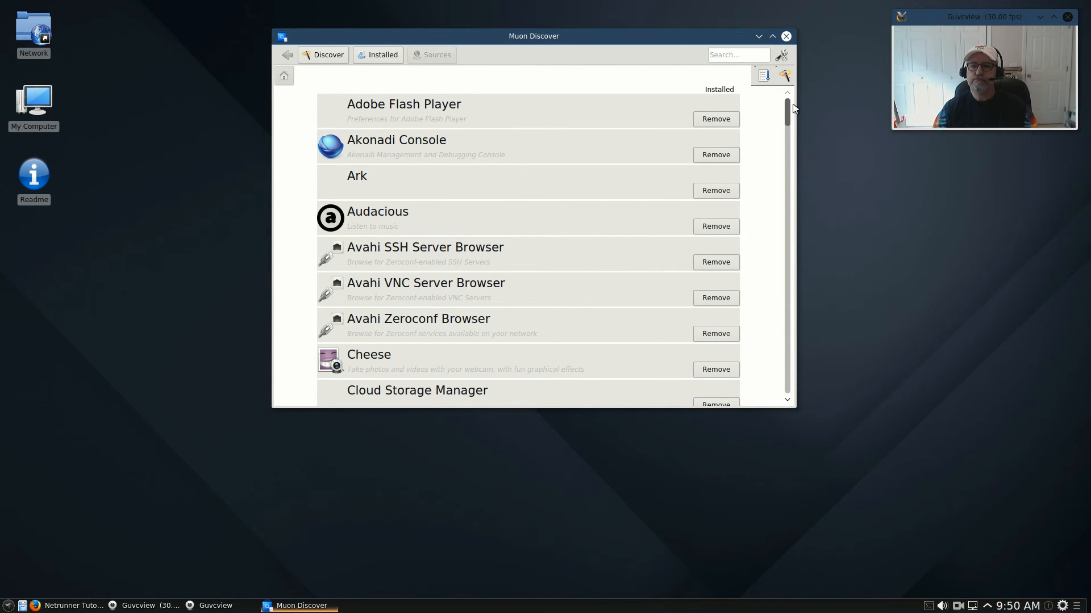
{"action": "left_click", "coordinate": [784, 36]}
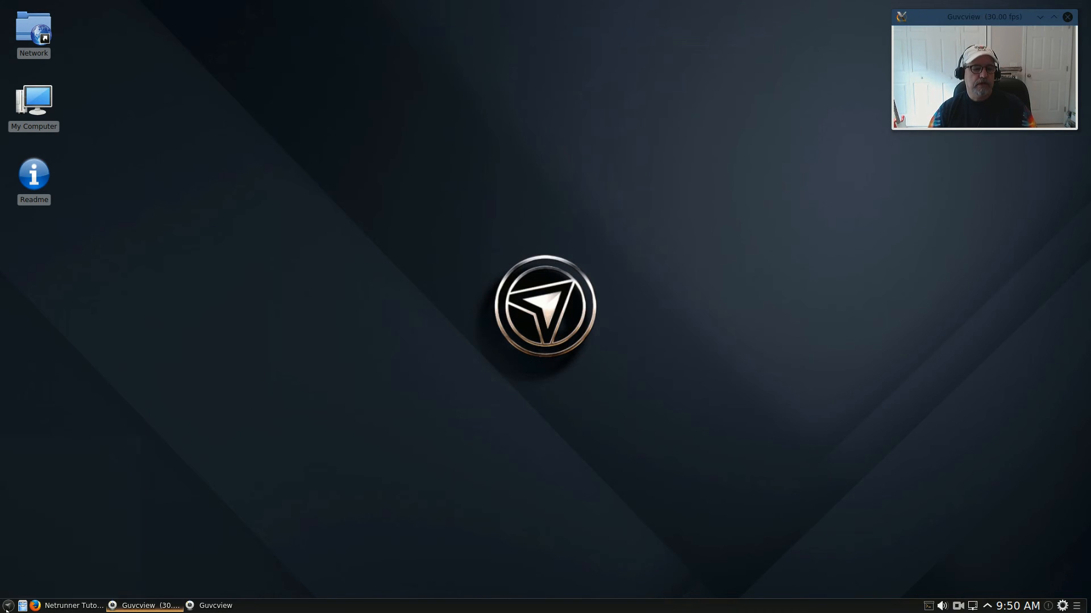
View the Power / Session options in the application launcher and dismiss the launcher
{"action": "left_click", "coordinate": [6, 607]}
{"action": "mouse_move", "coordinate": [47, 558]}
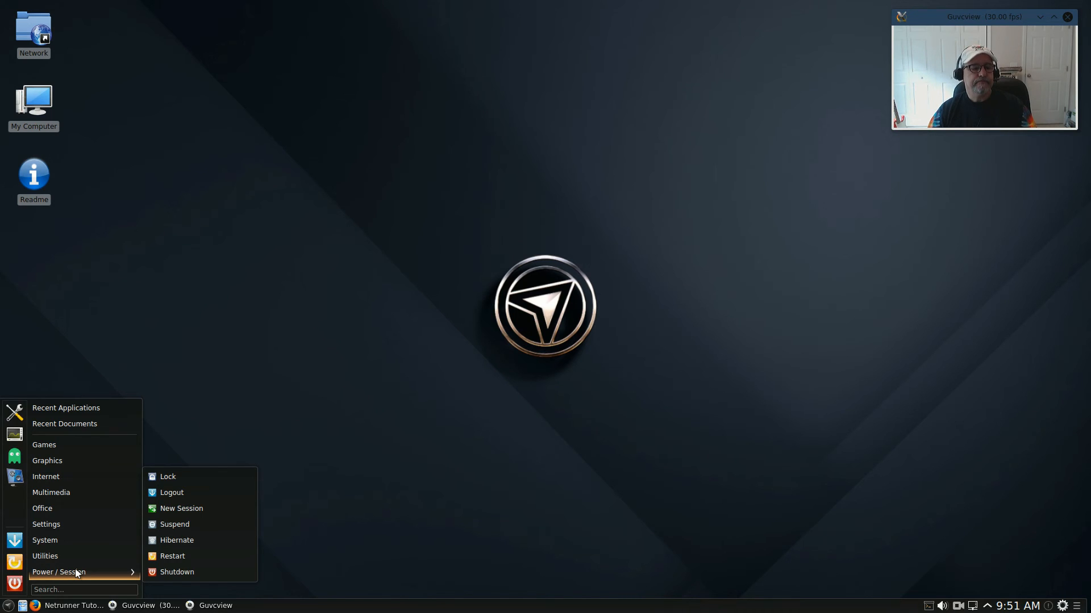
{"action": "left_click", "coordinate": [424, 415]}
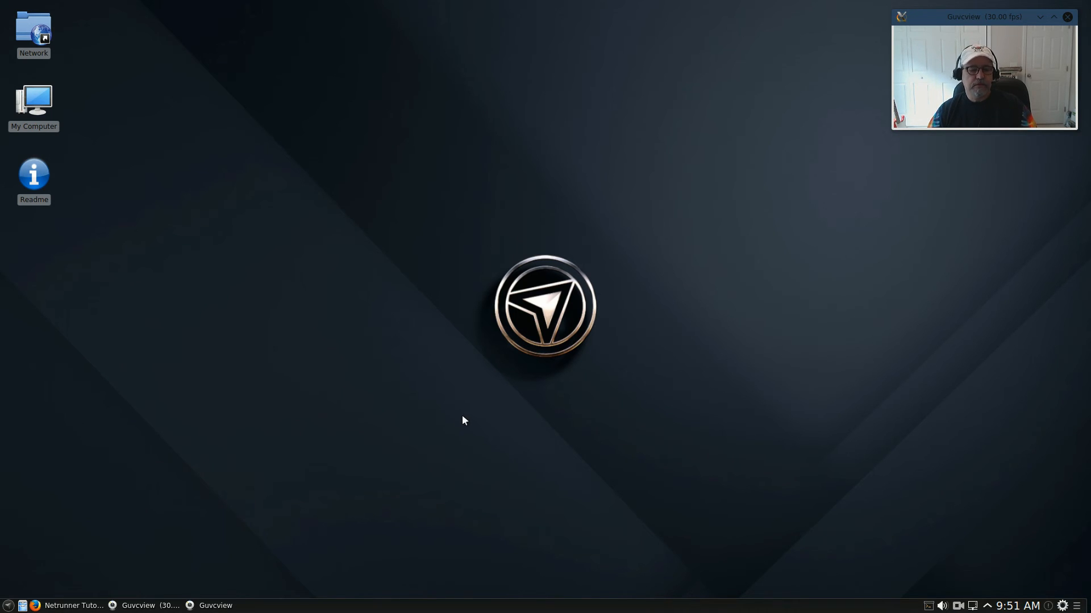